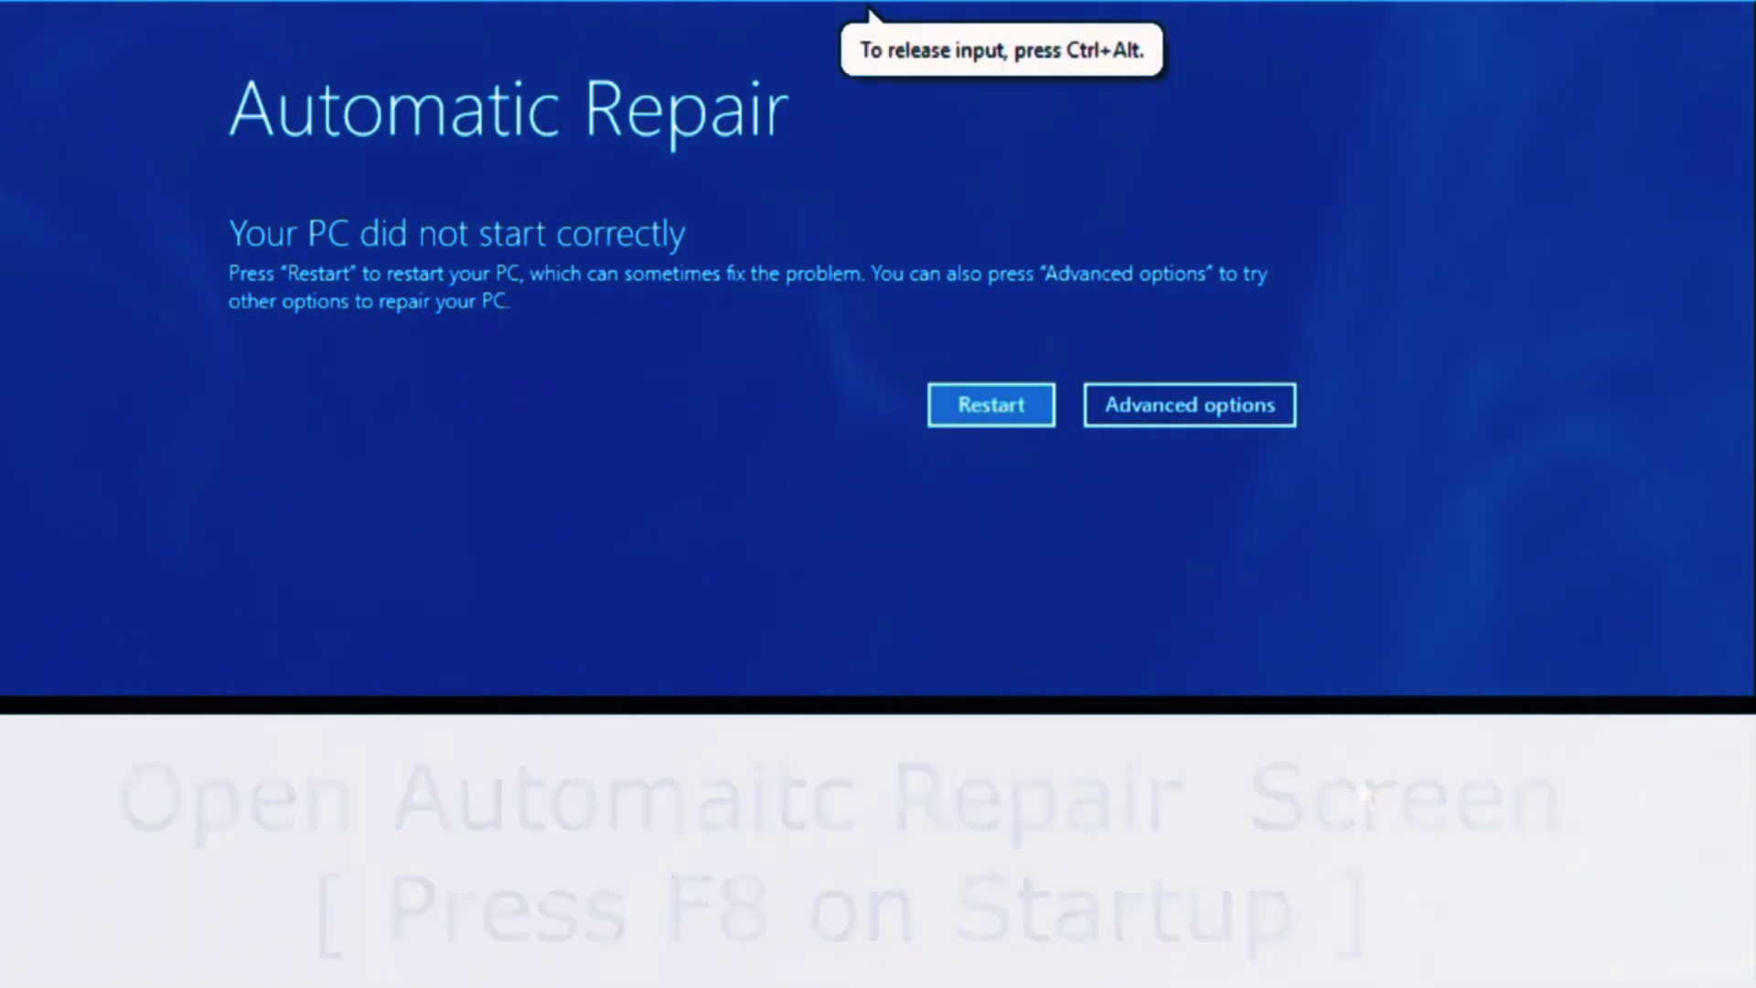
- Go from Automatic Repair through Troubleshoot > Advanced options to the Command Prompt tile
left_click(1152, 415)
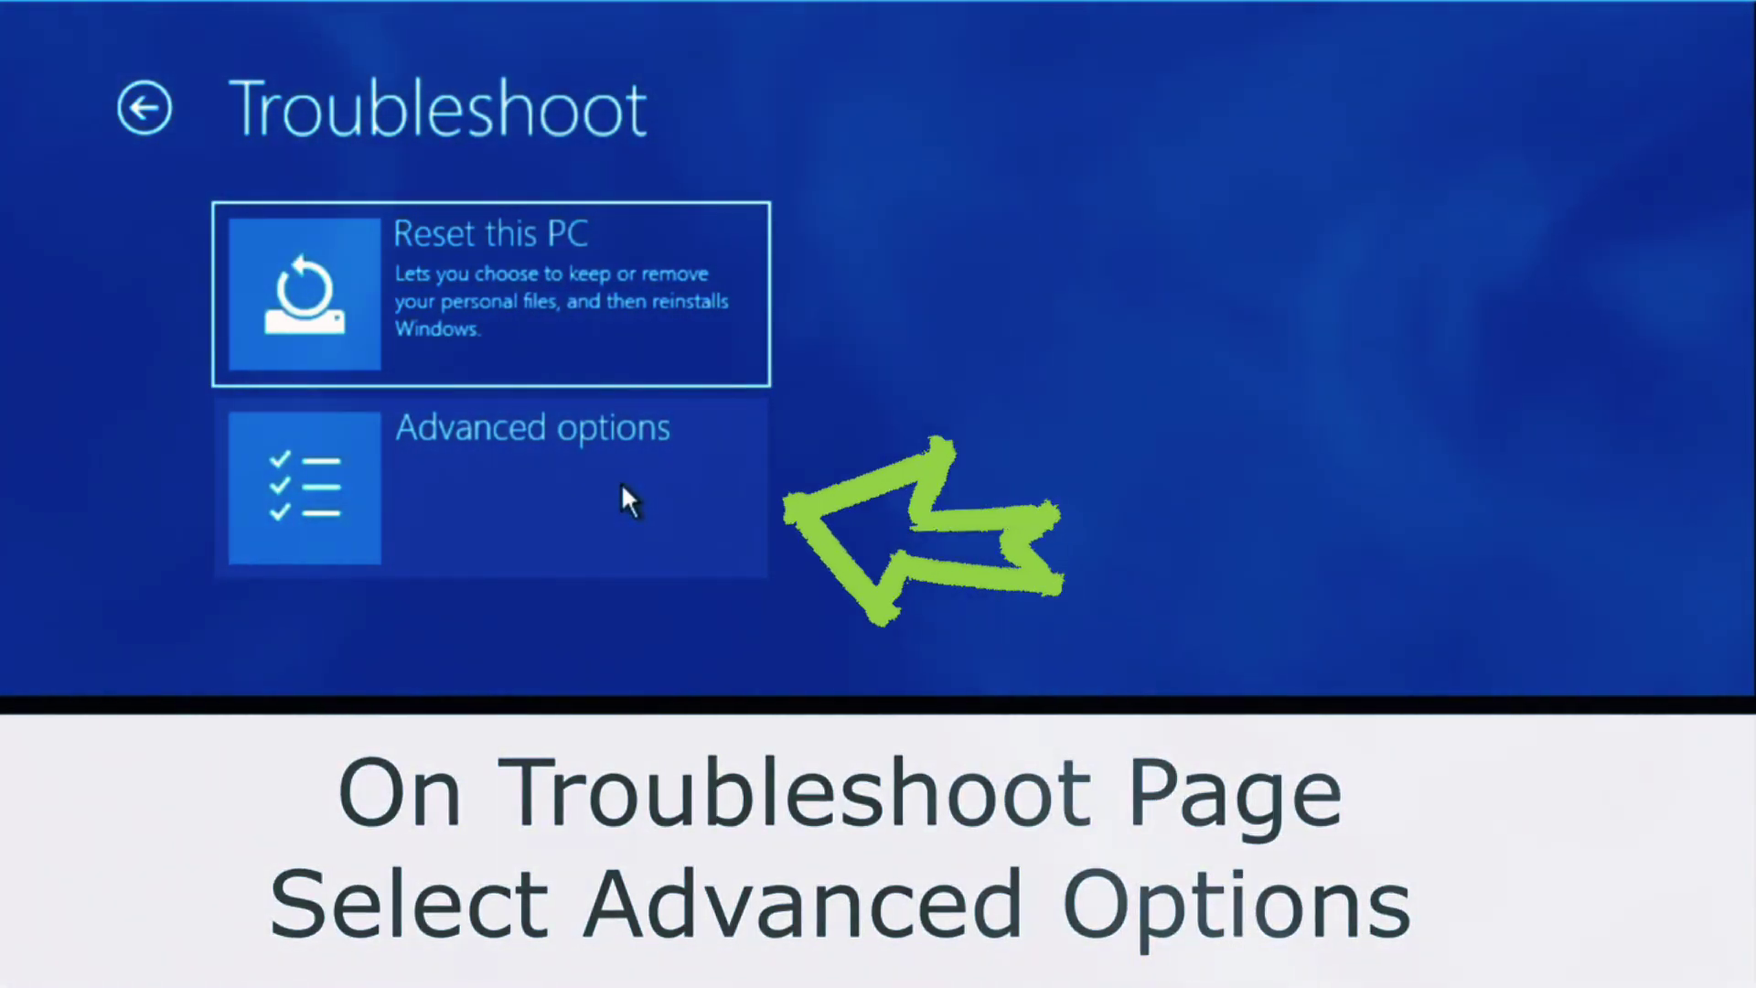
left_click(622, 486)
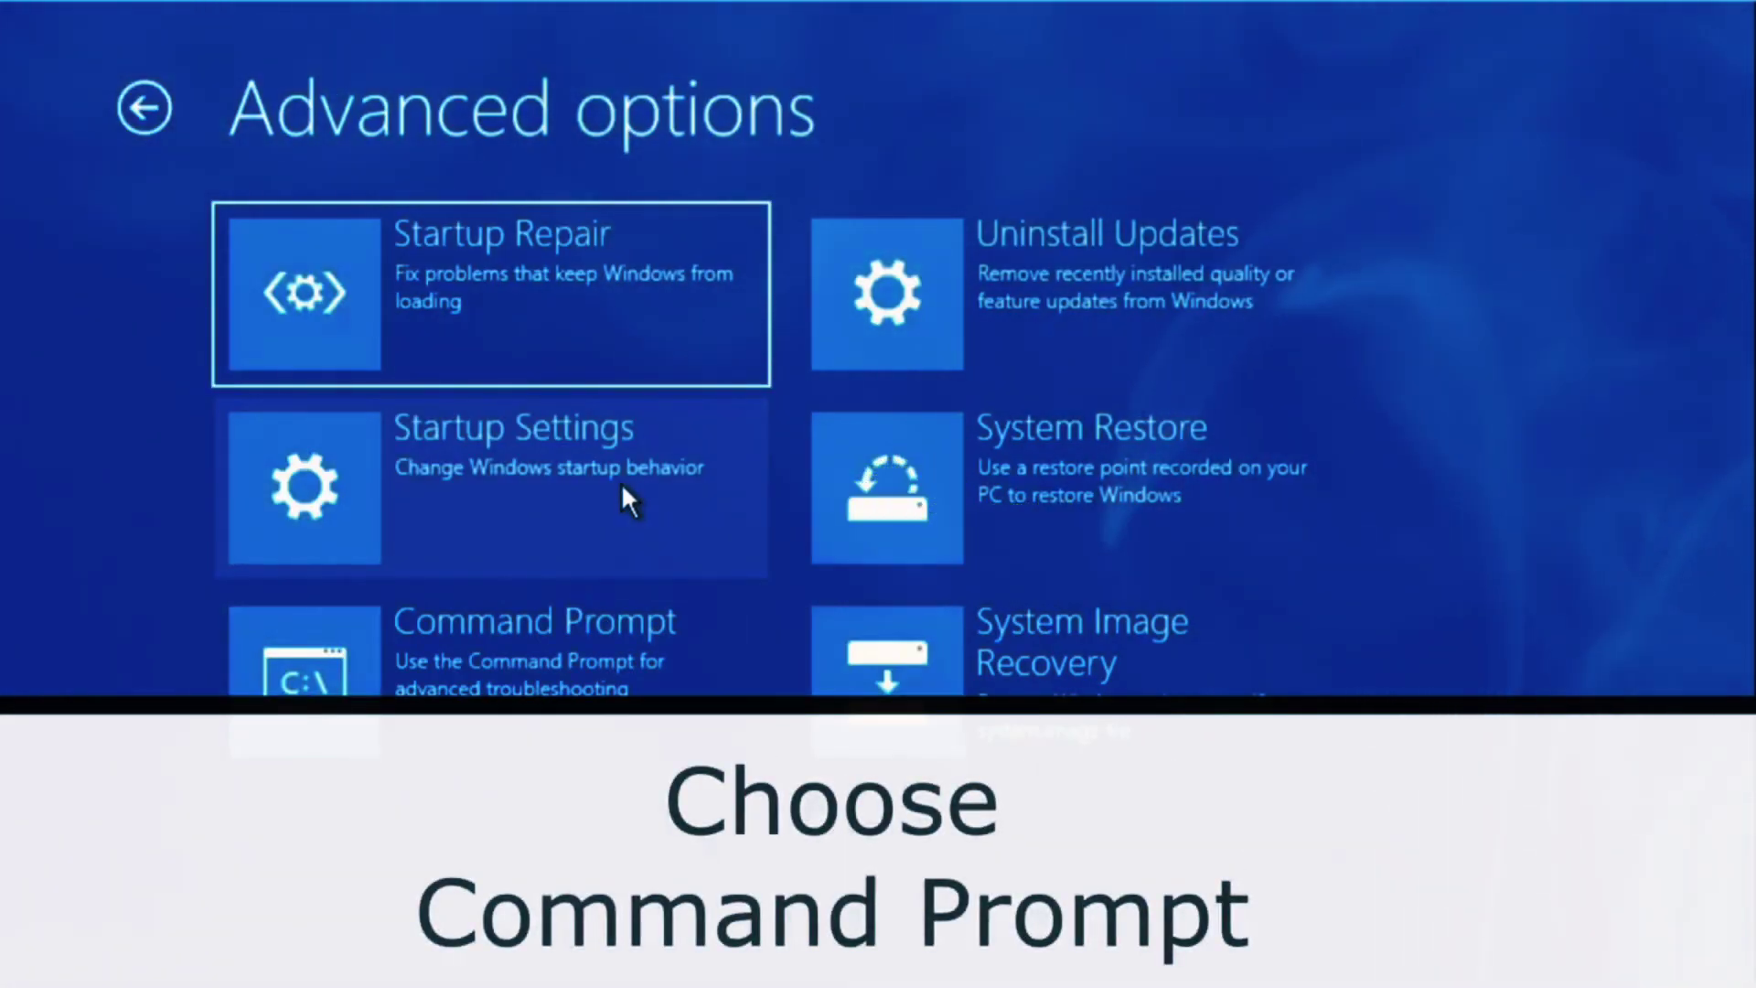
left_click(443, 682)
type("chkdsk /f /r C:")
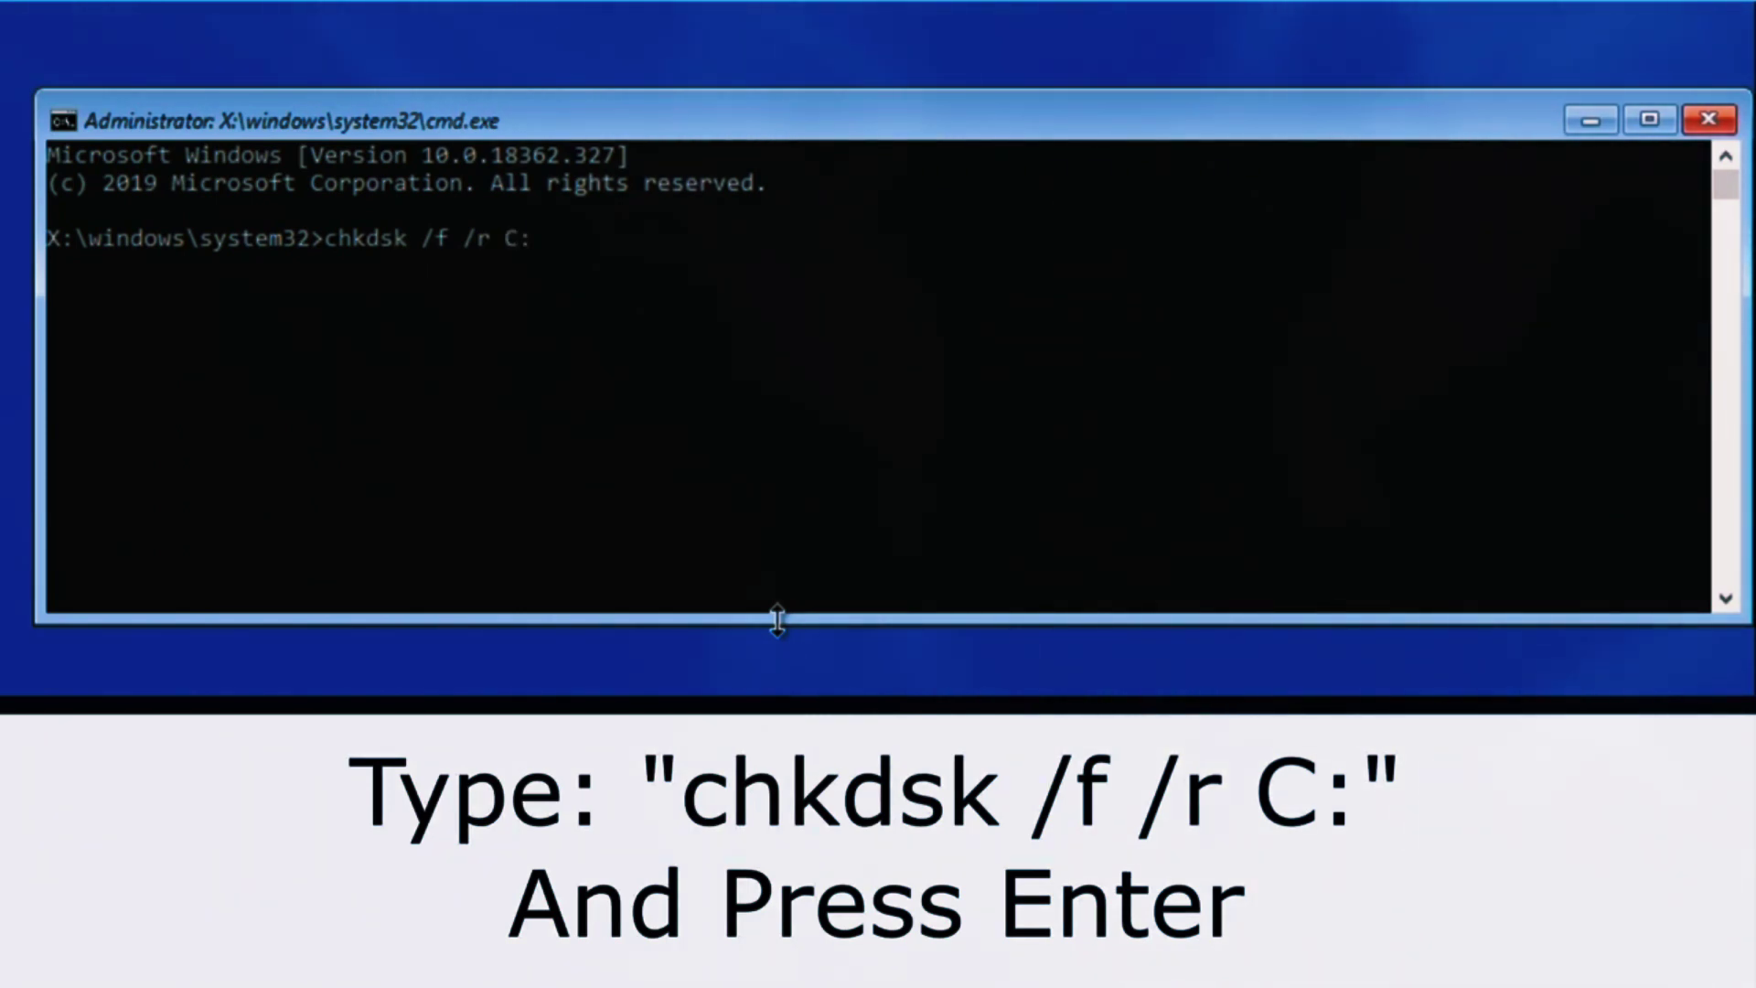
- Run chkdsk /f /r on drive C and let the scan finish with no problems found
key("Return")
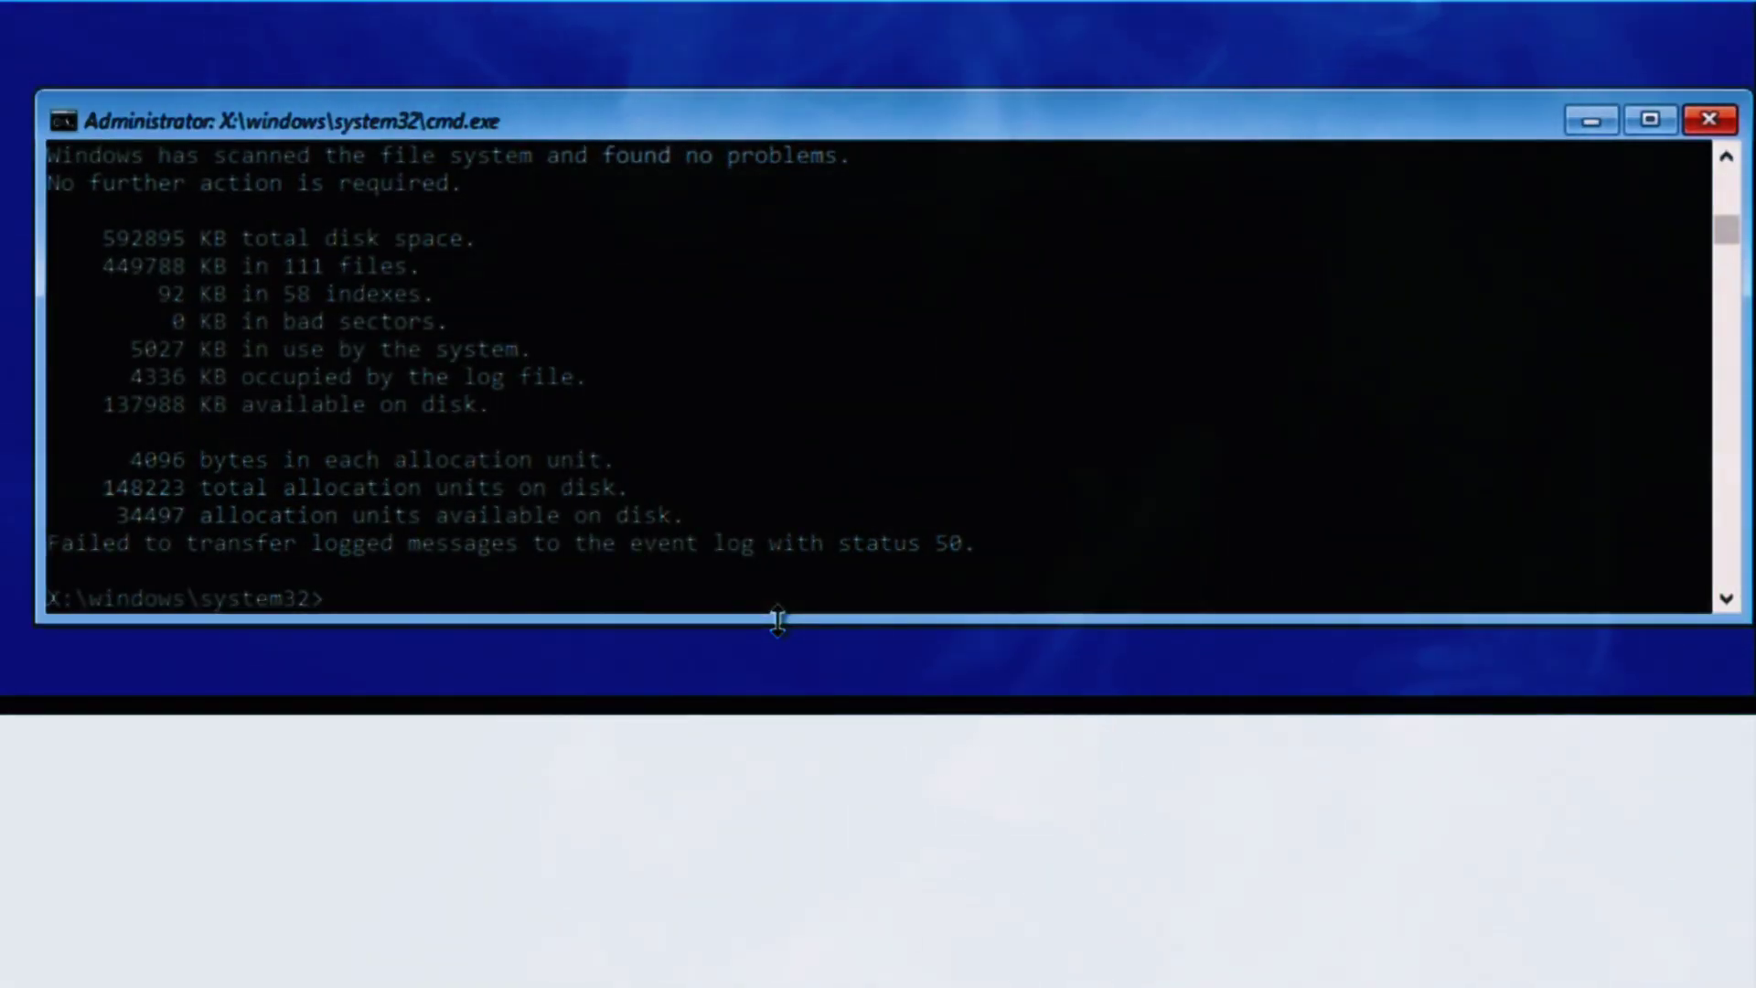
left_click(1727, 599)
type("c:")
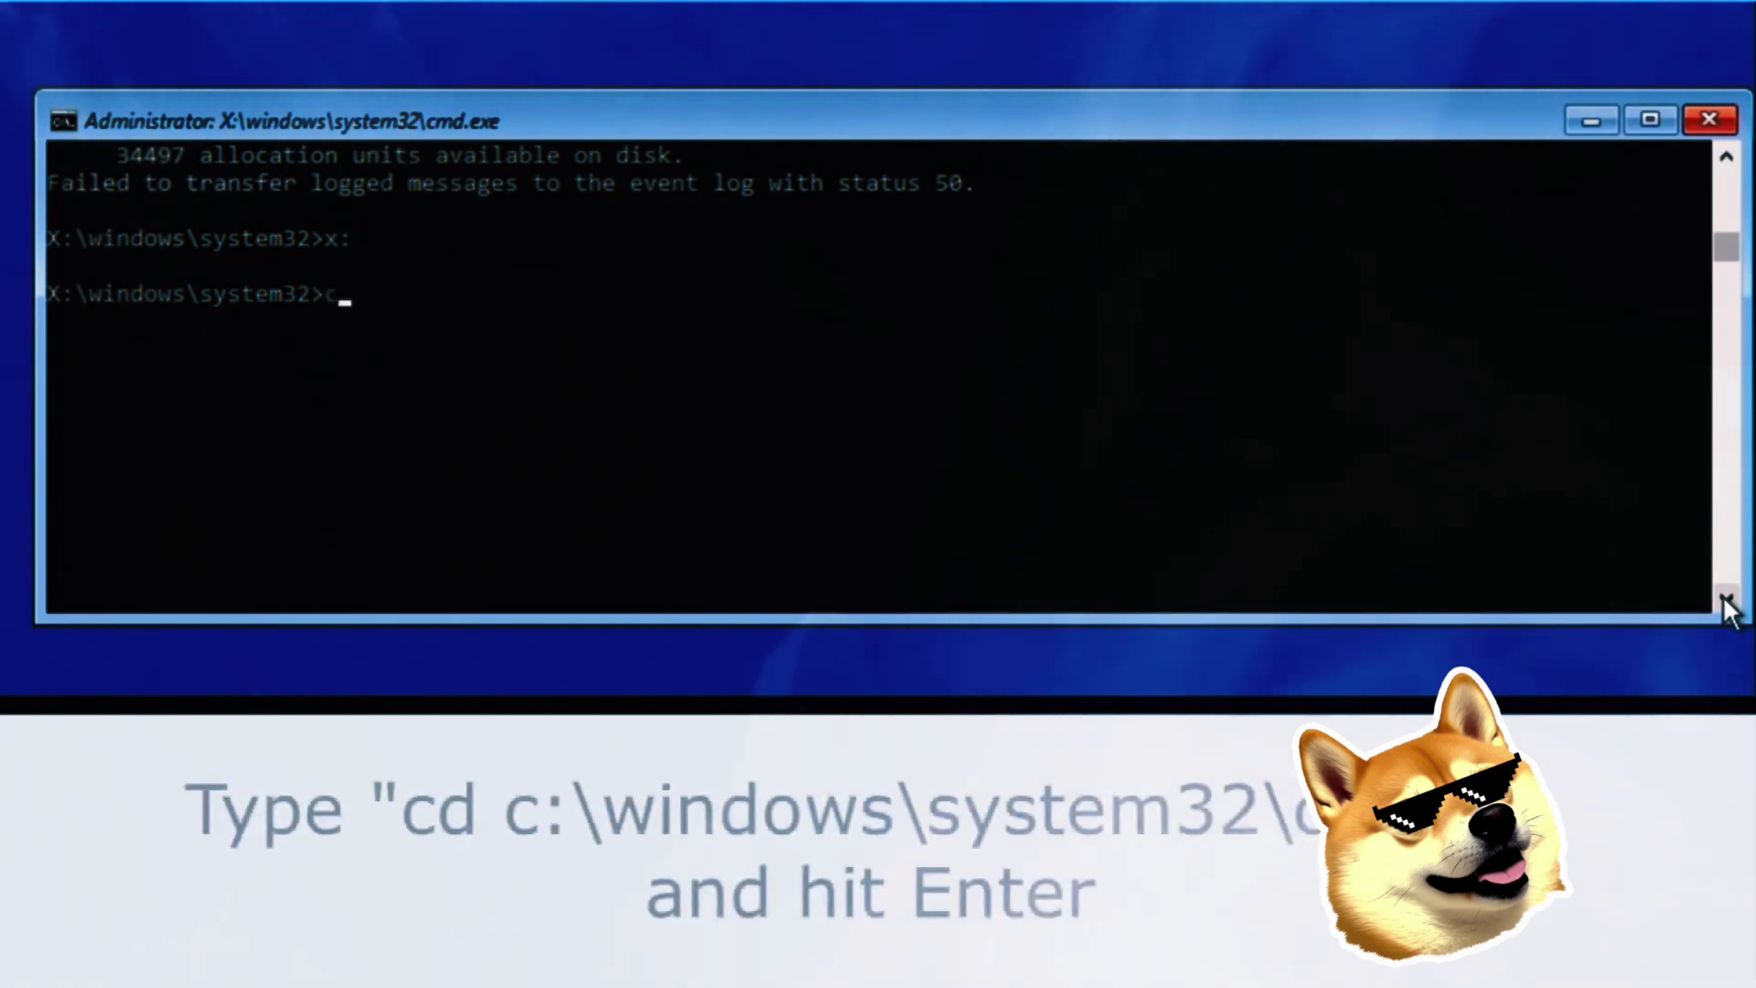
type("cd x:")
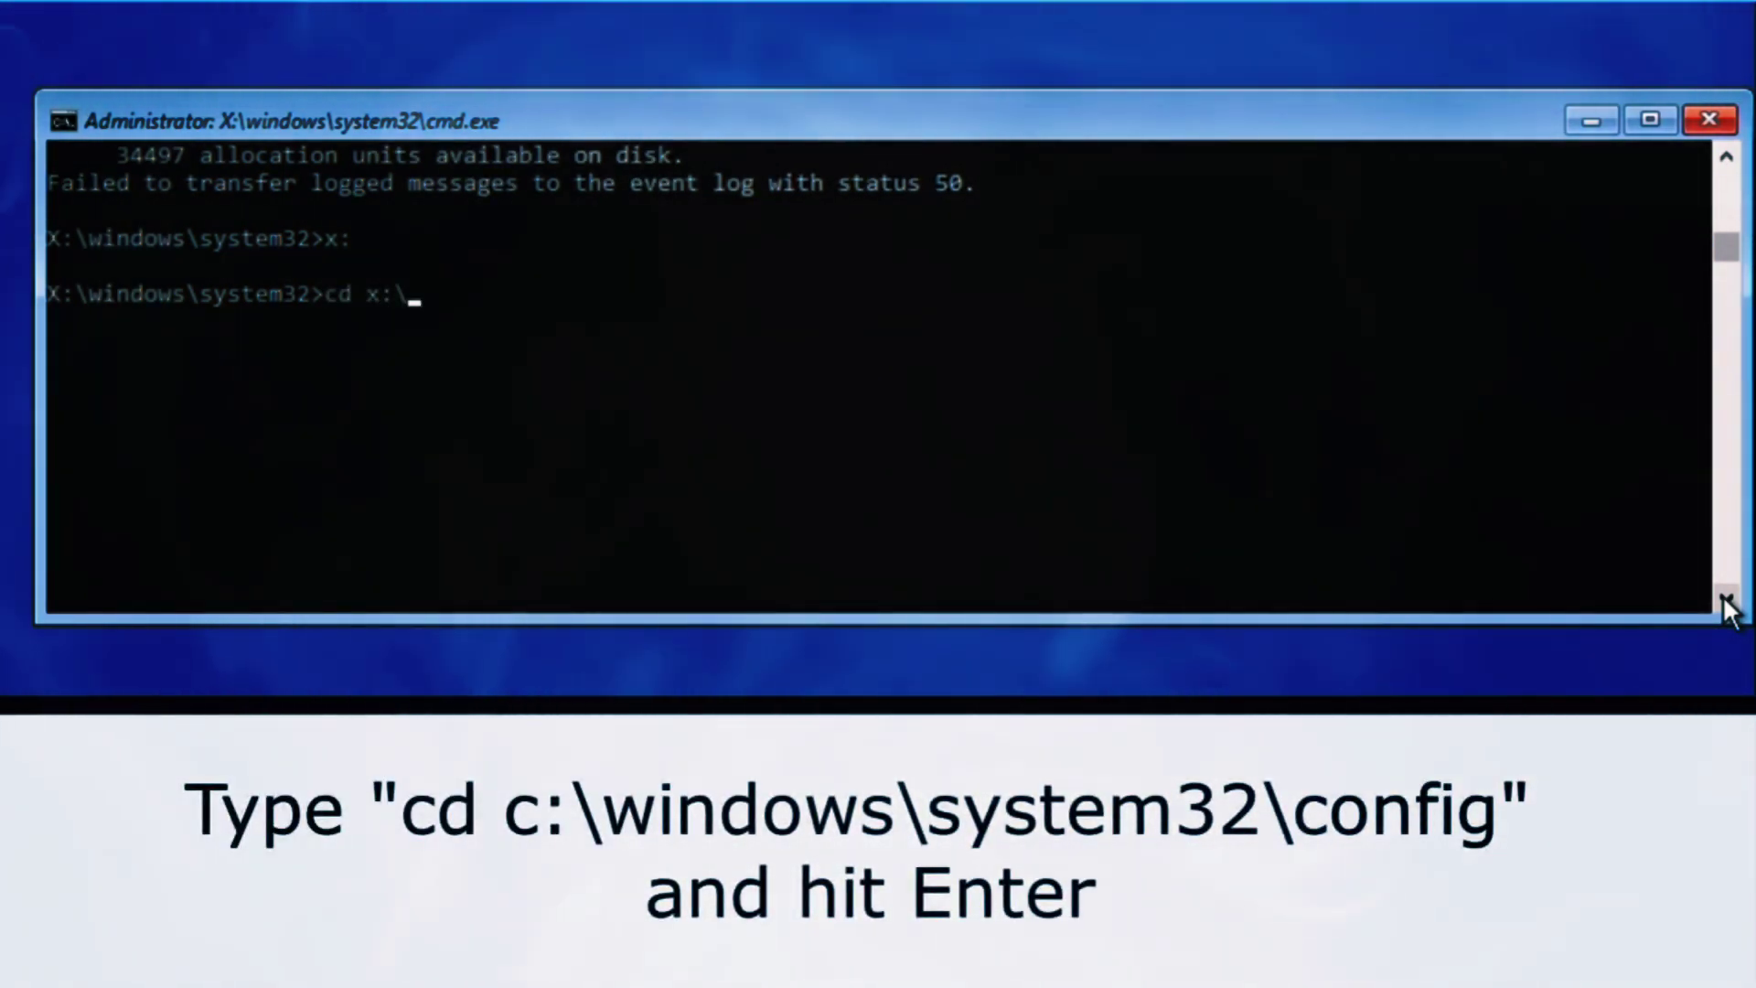
type("\\windows\\syst")
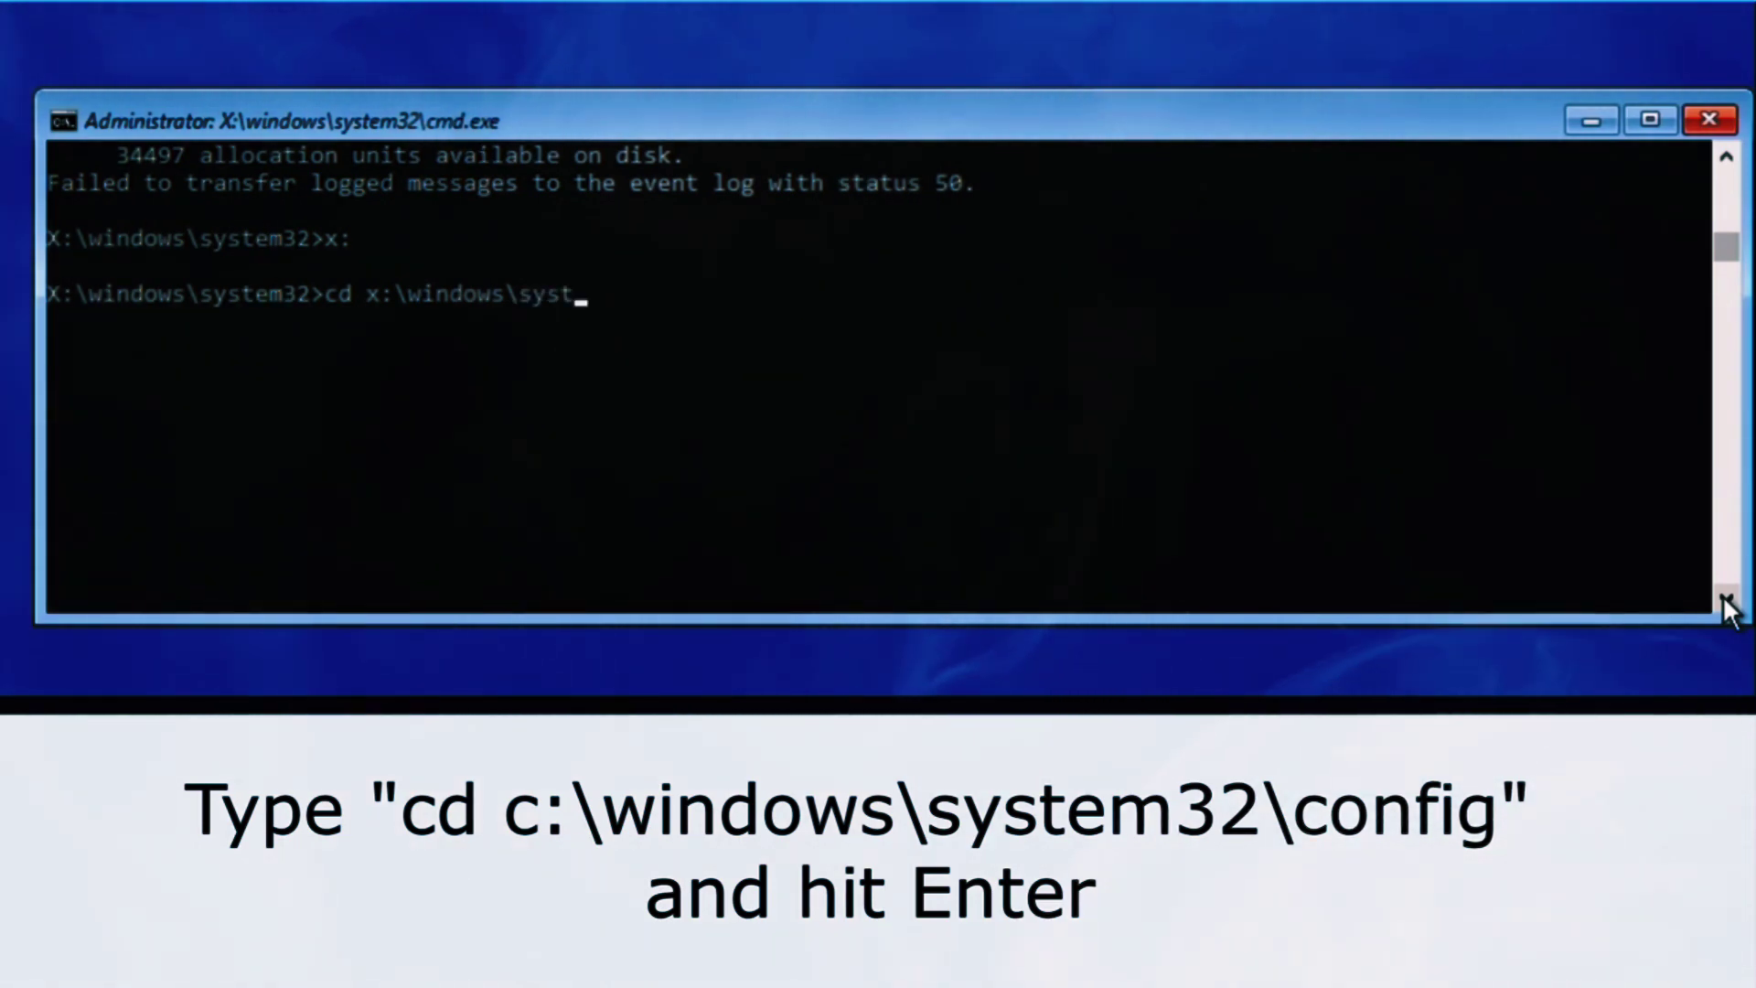
type("em32\\")
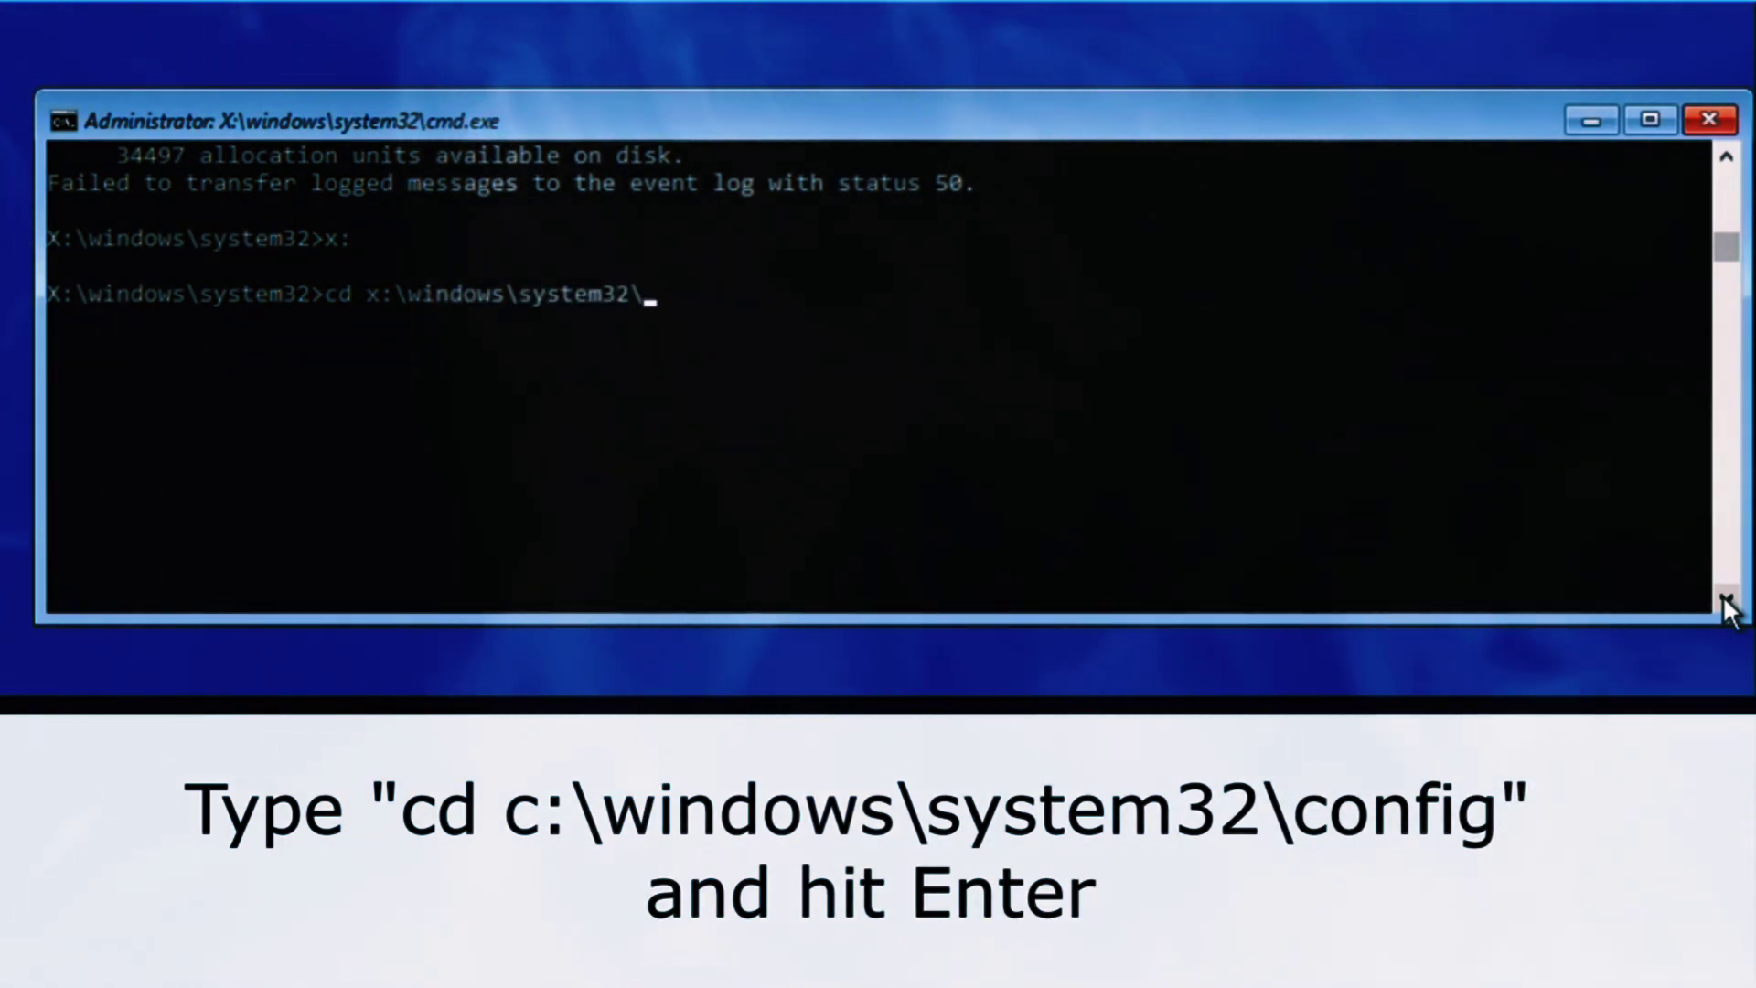
type("config")
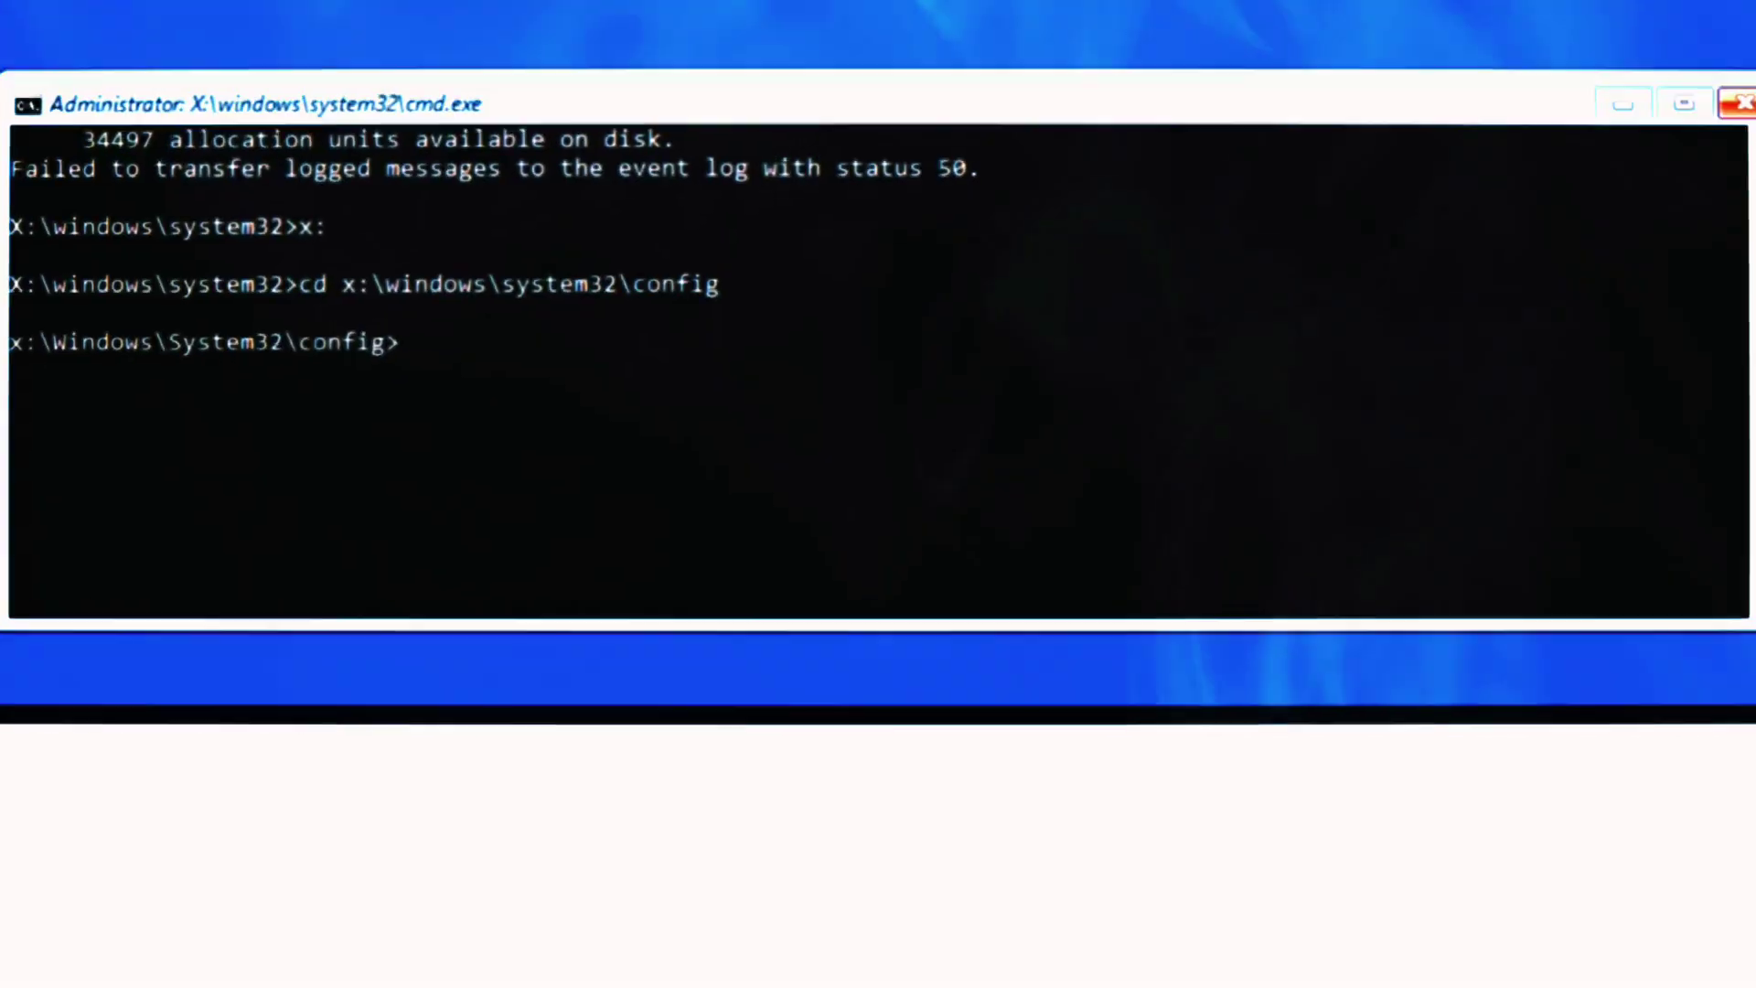
type("md ")
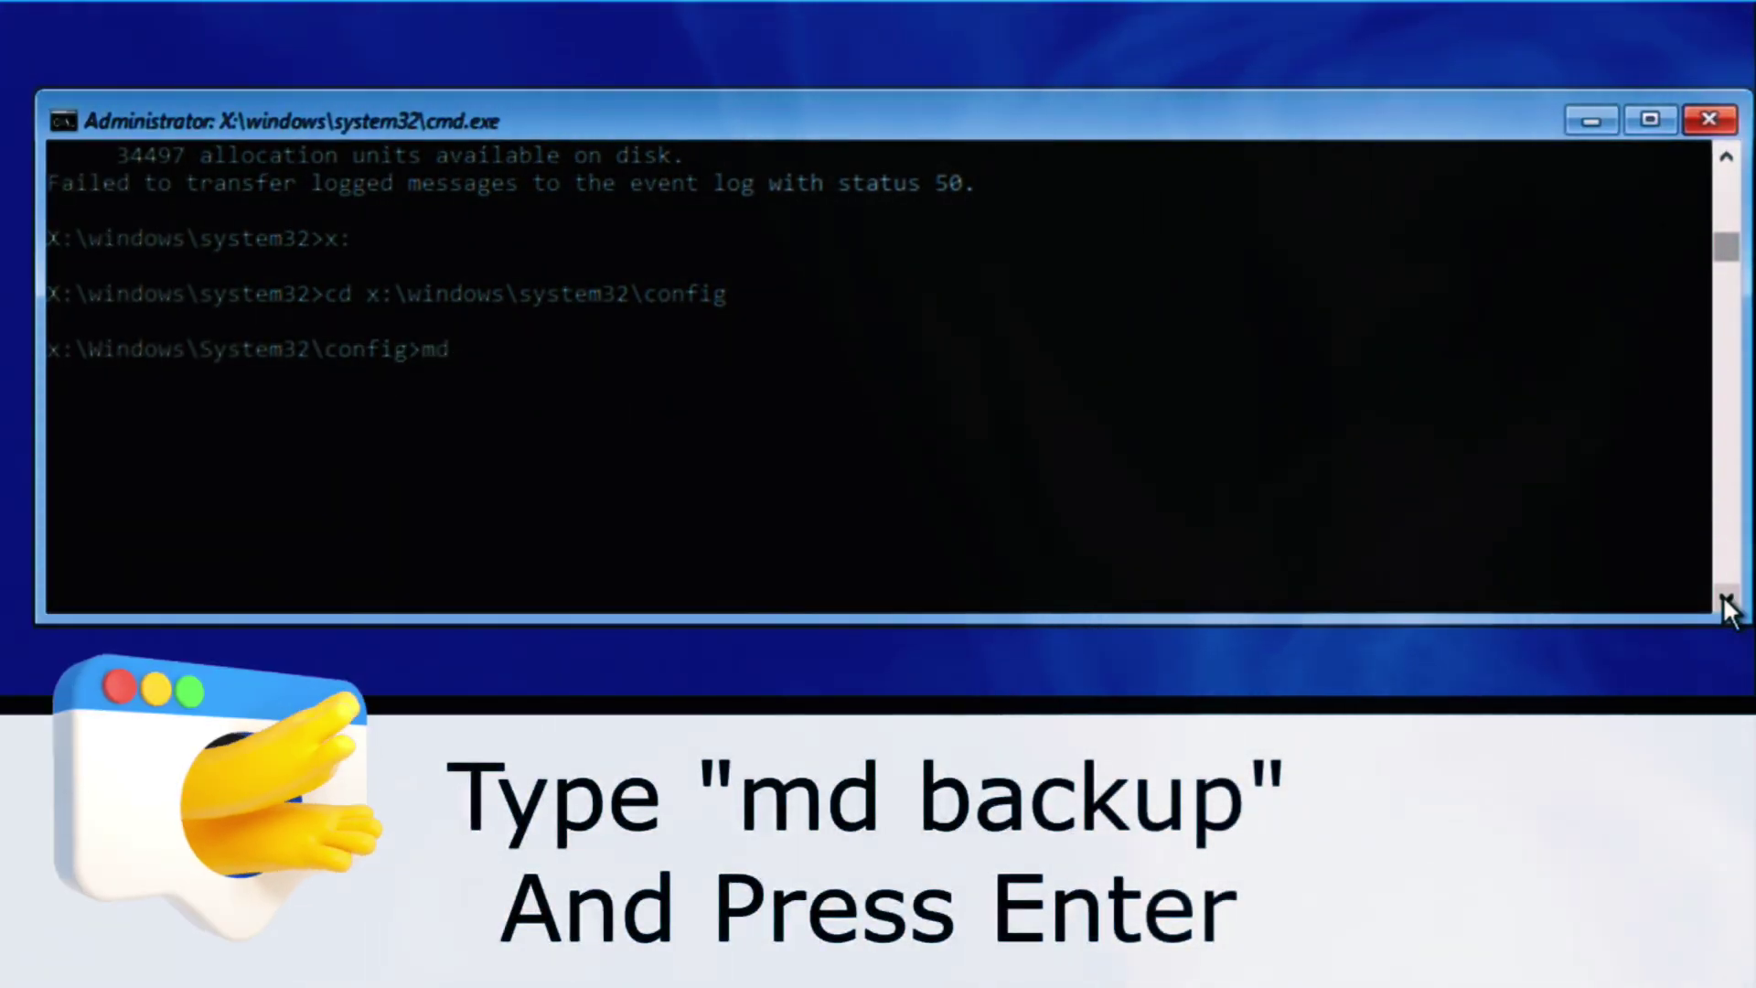
type("backu")
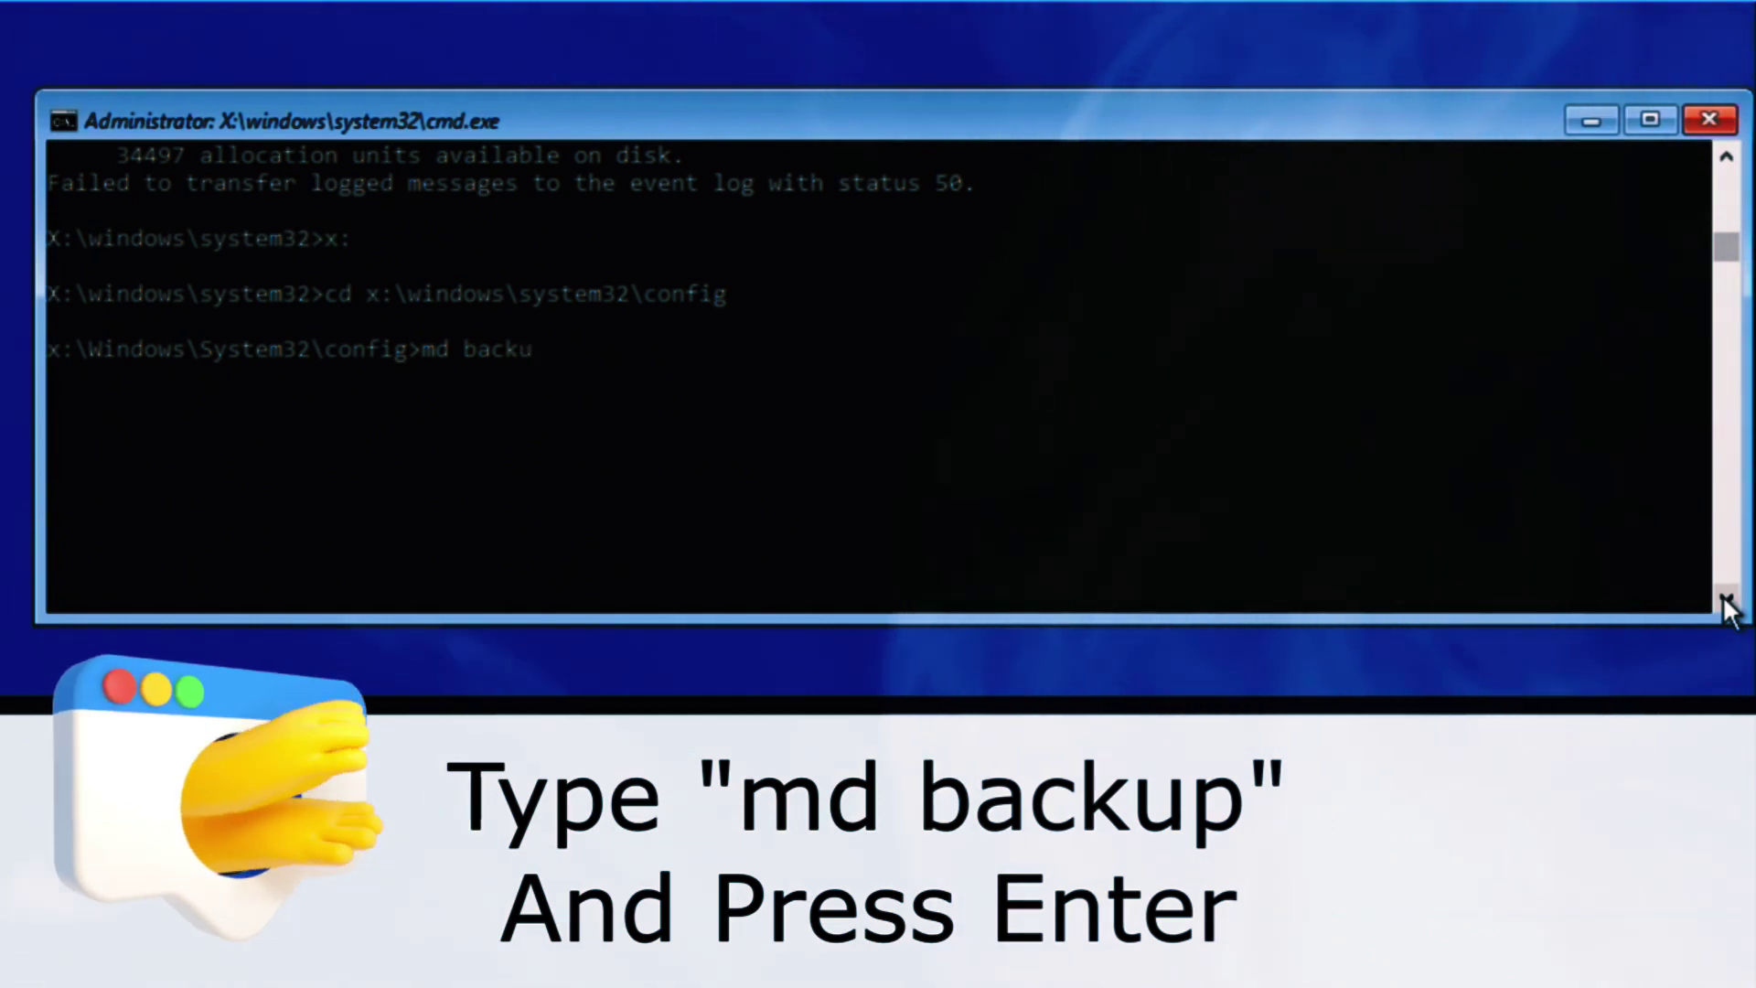
type("p")
- Make backup and backup1 folders in config, copying all config files into each
key("Return")
type("copy *")
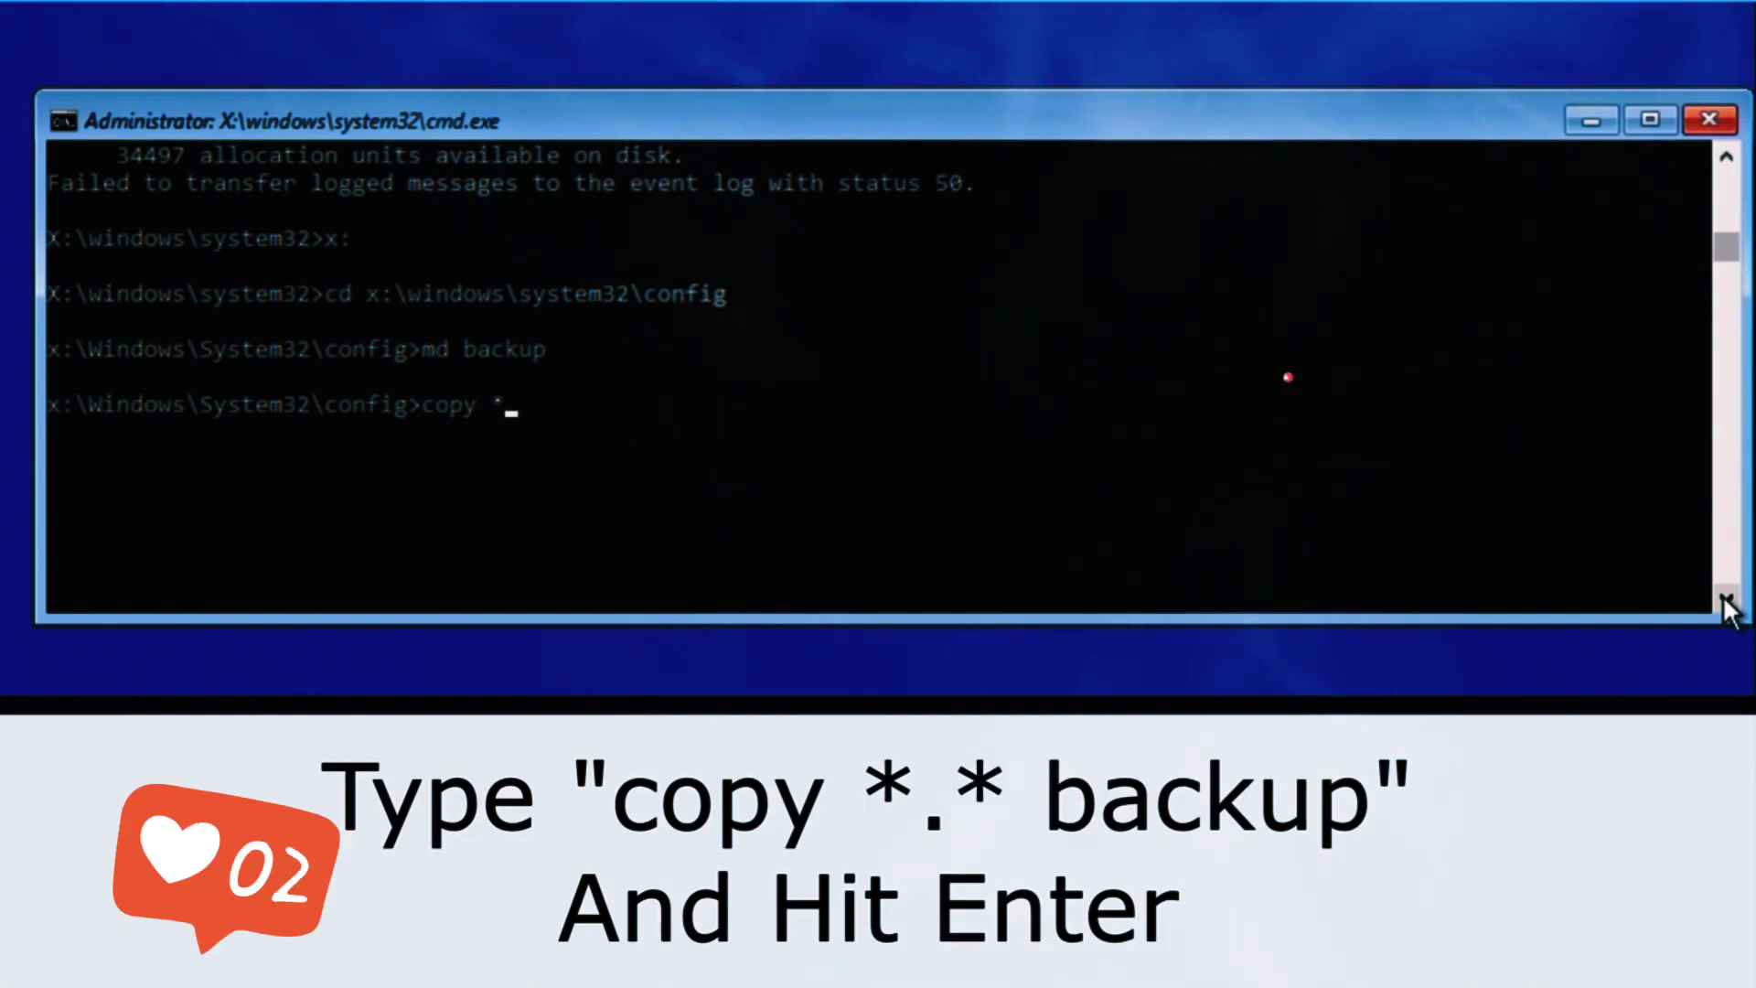
type(".*")
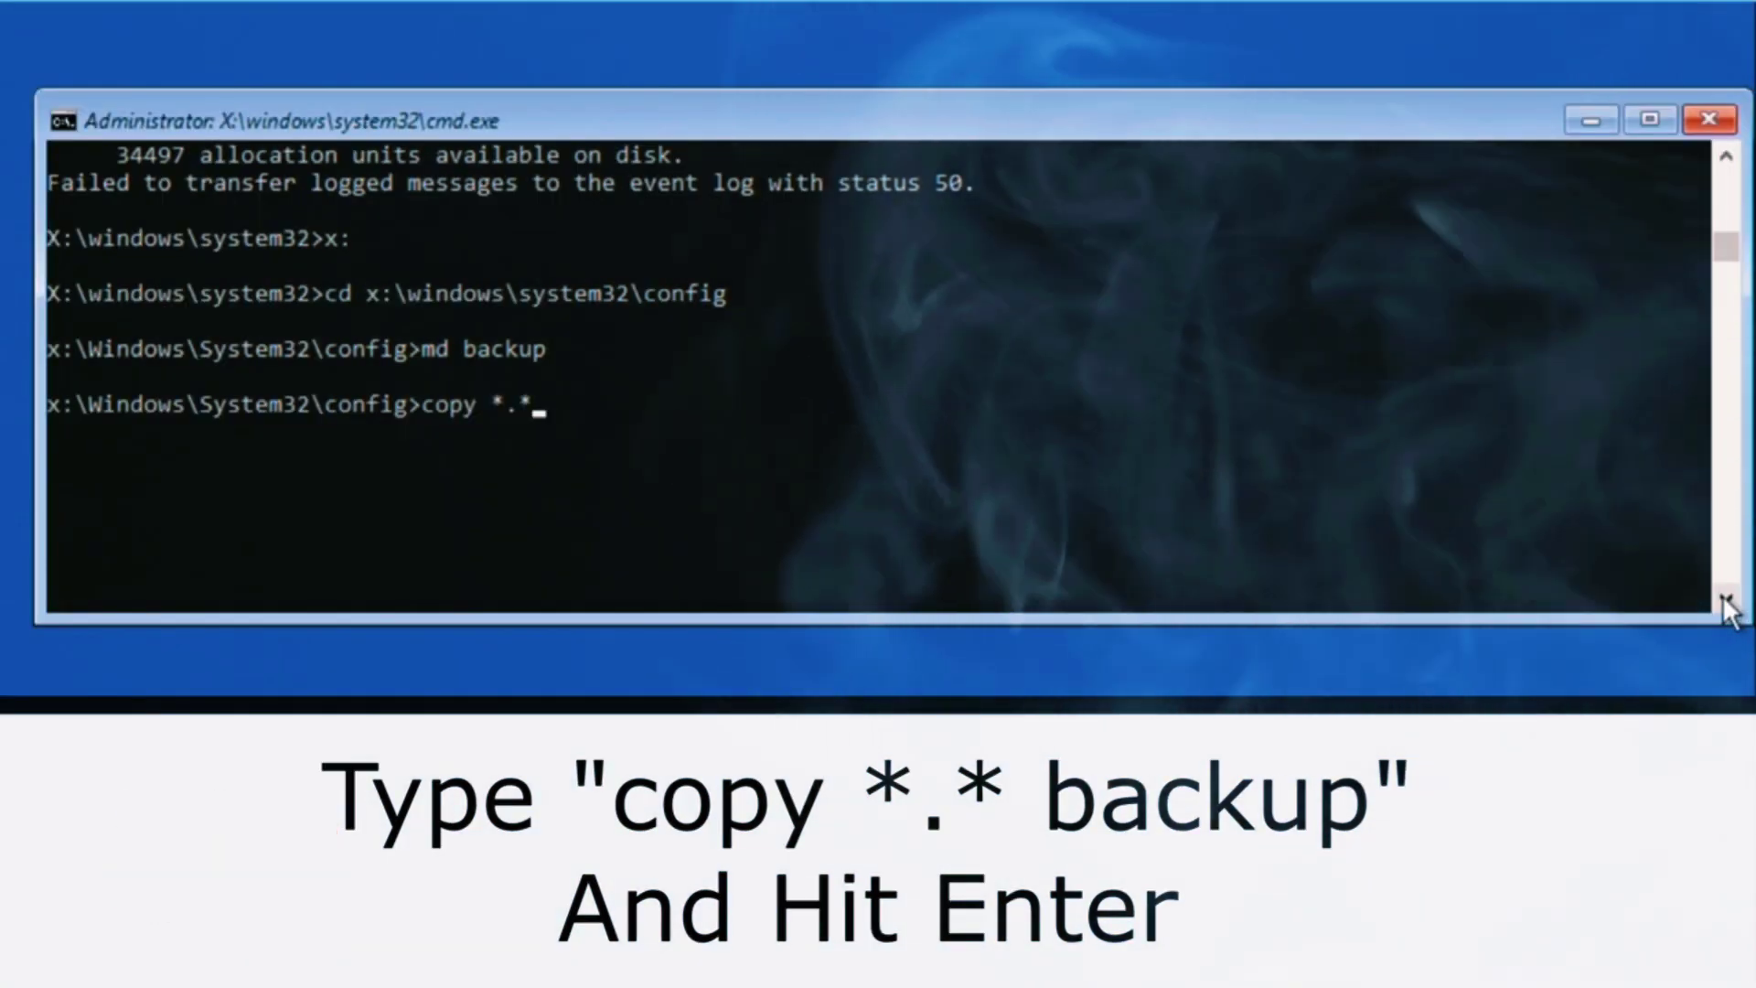
type(" backup")
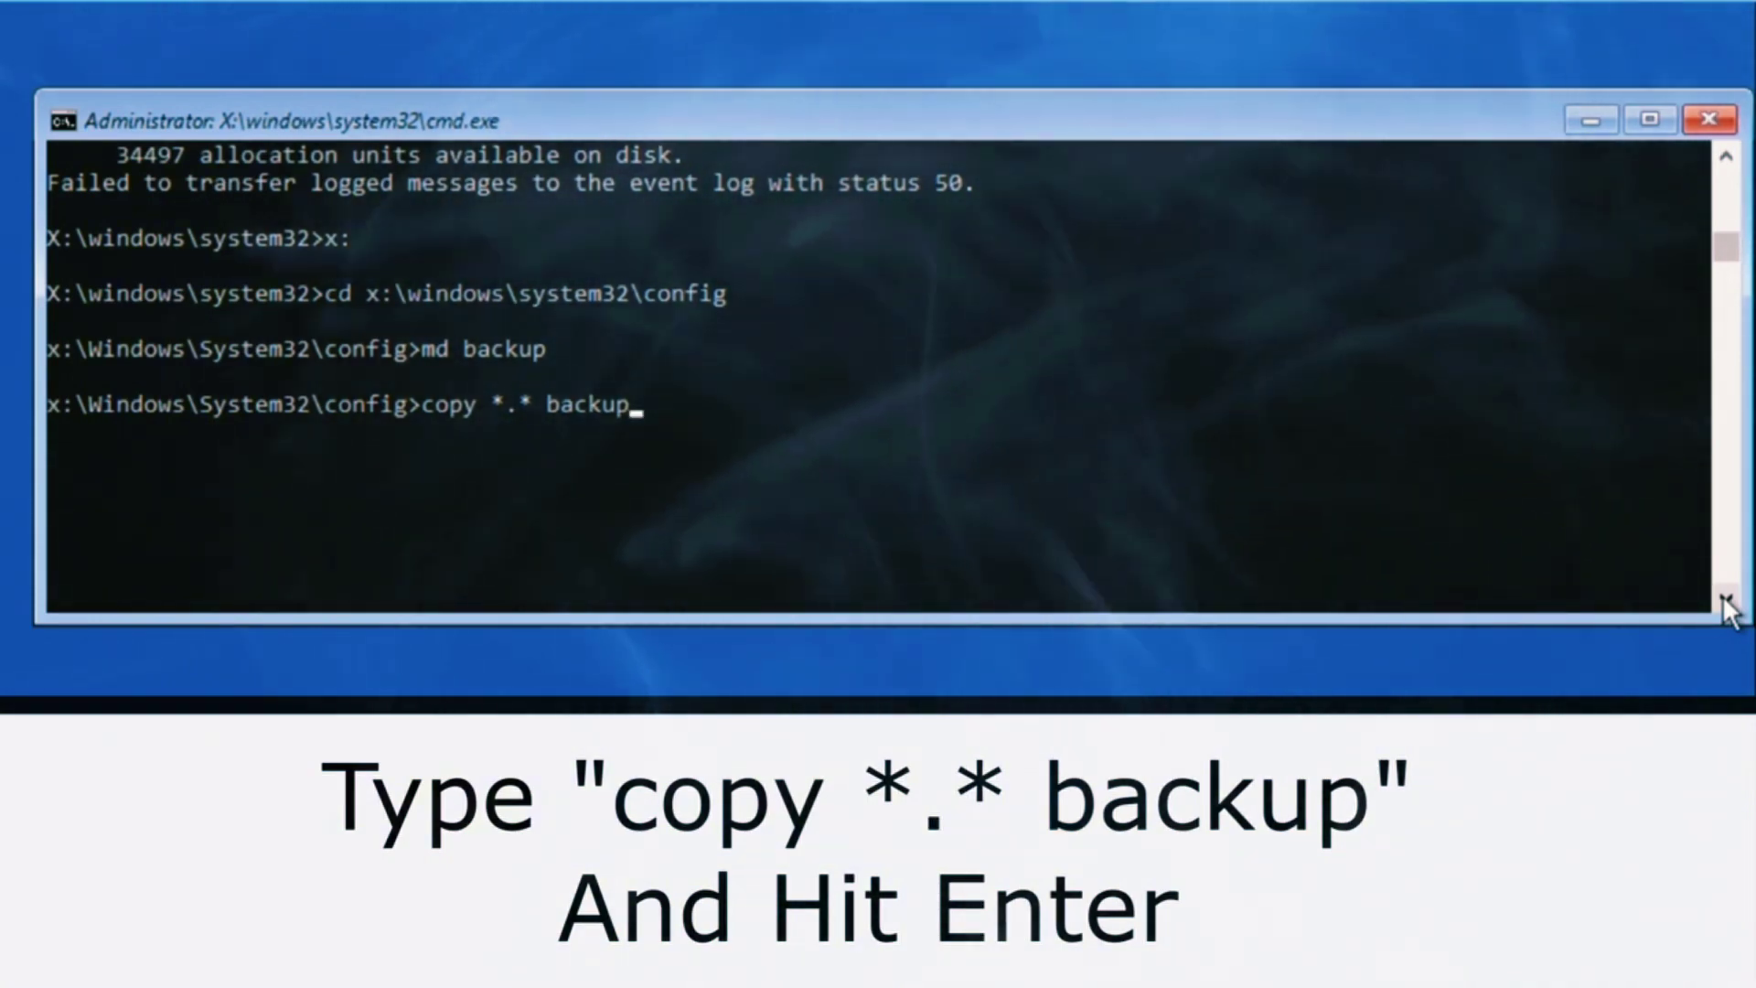
key("Return")
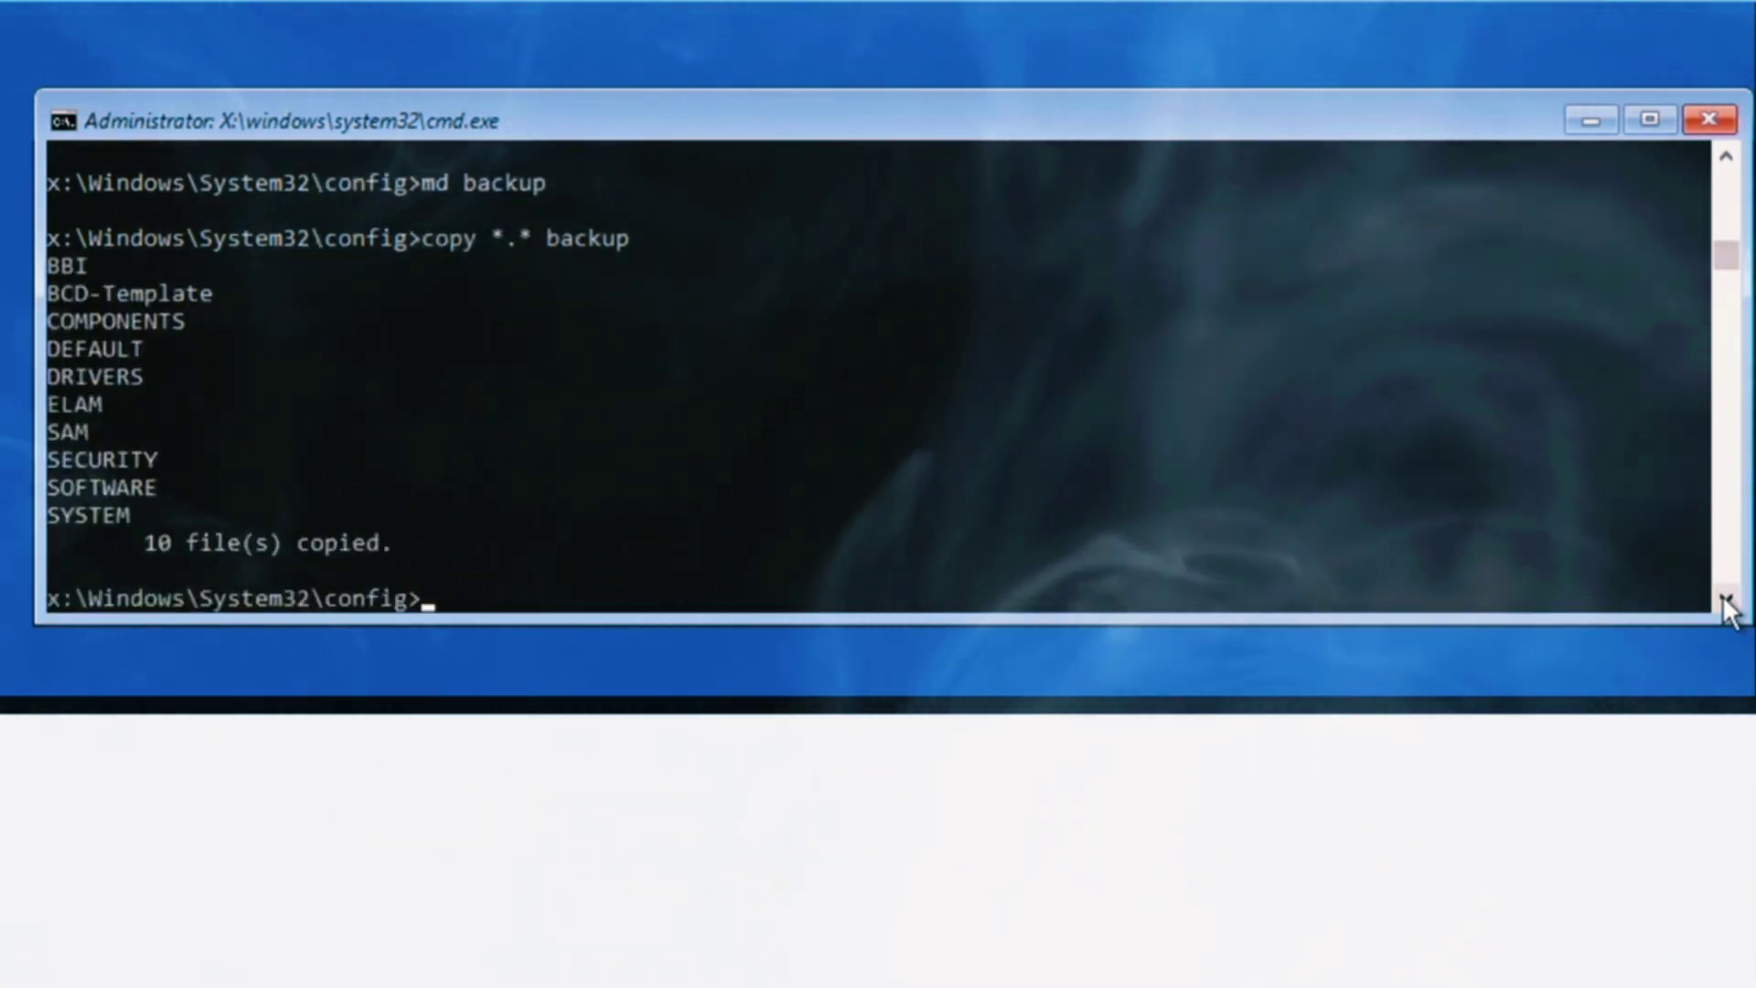
type("md ")
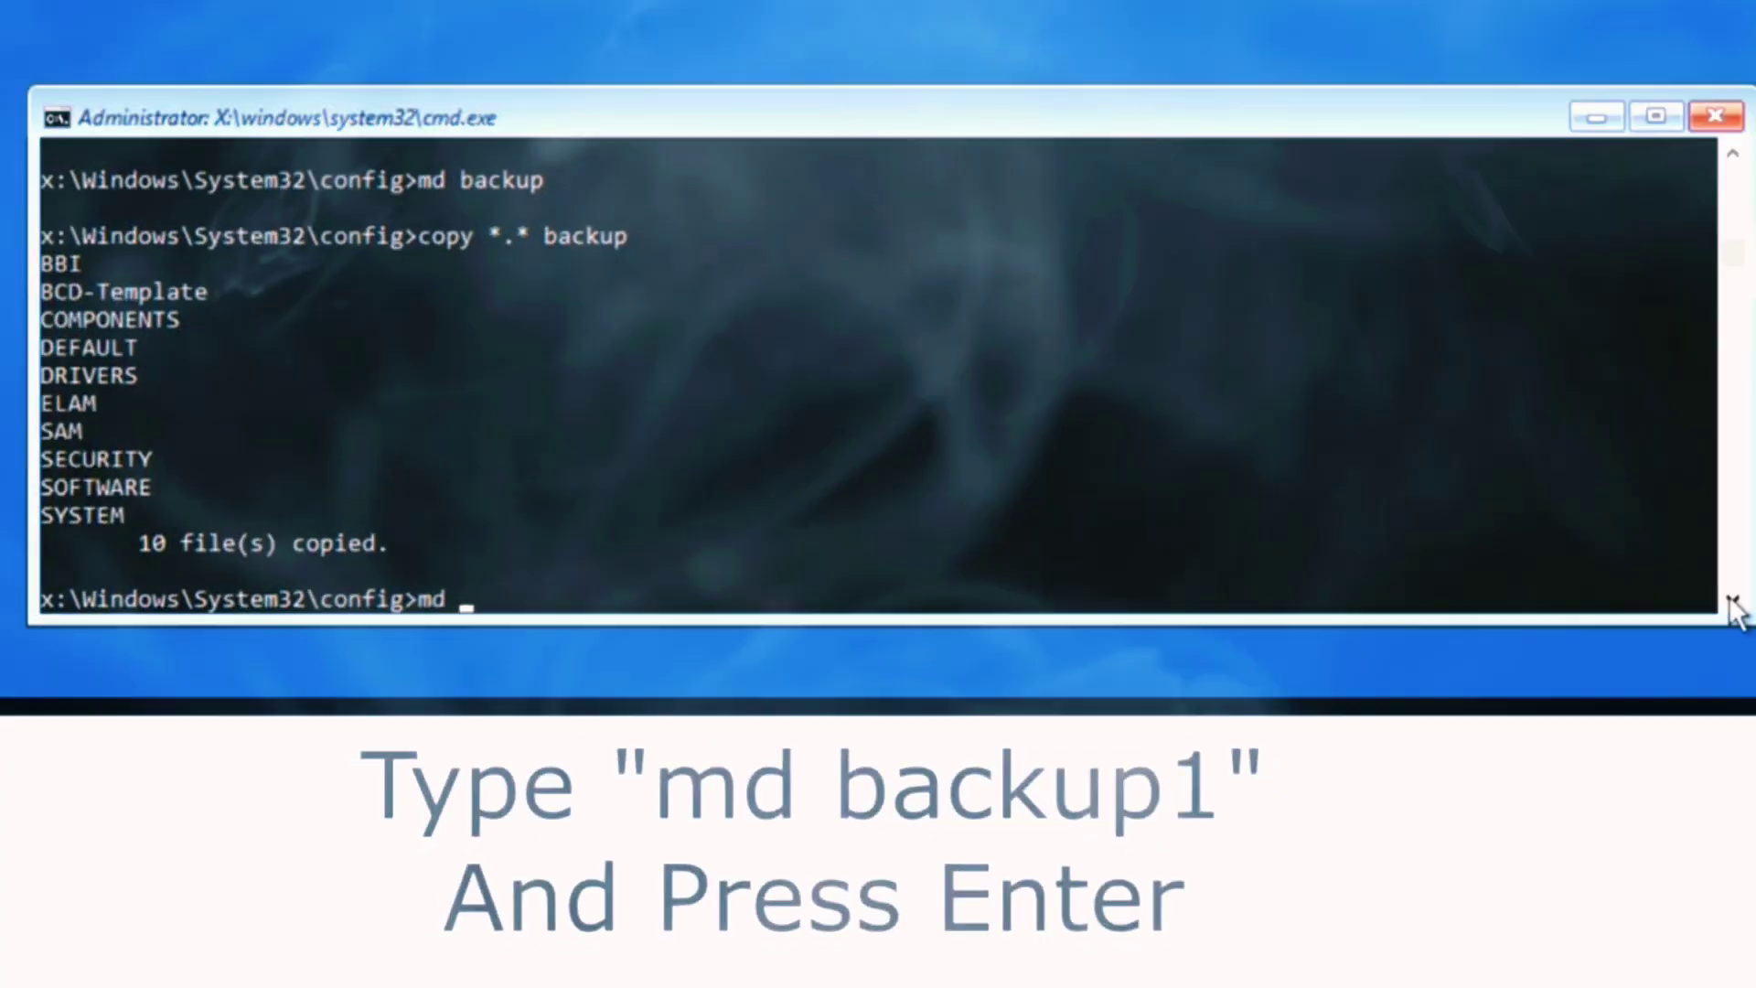
type("backup1")
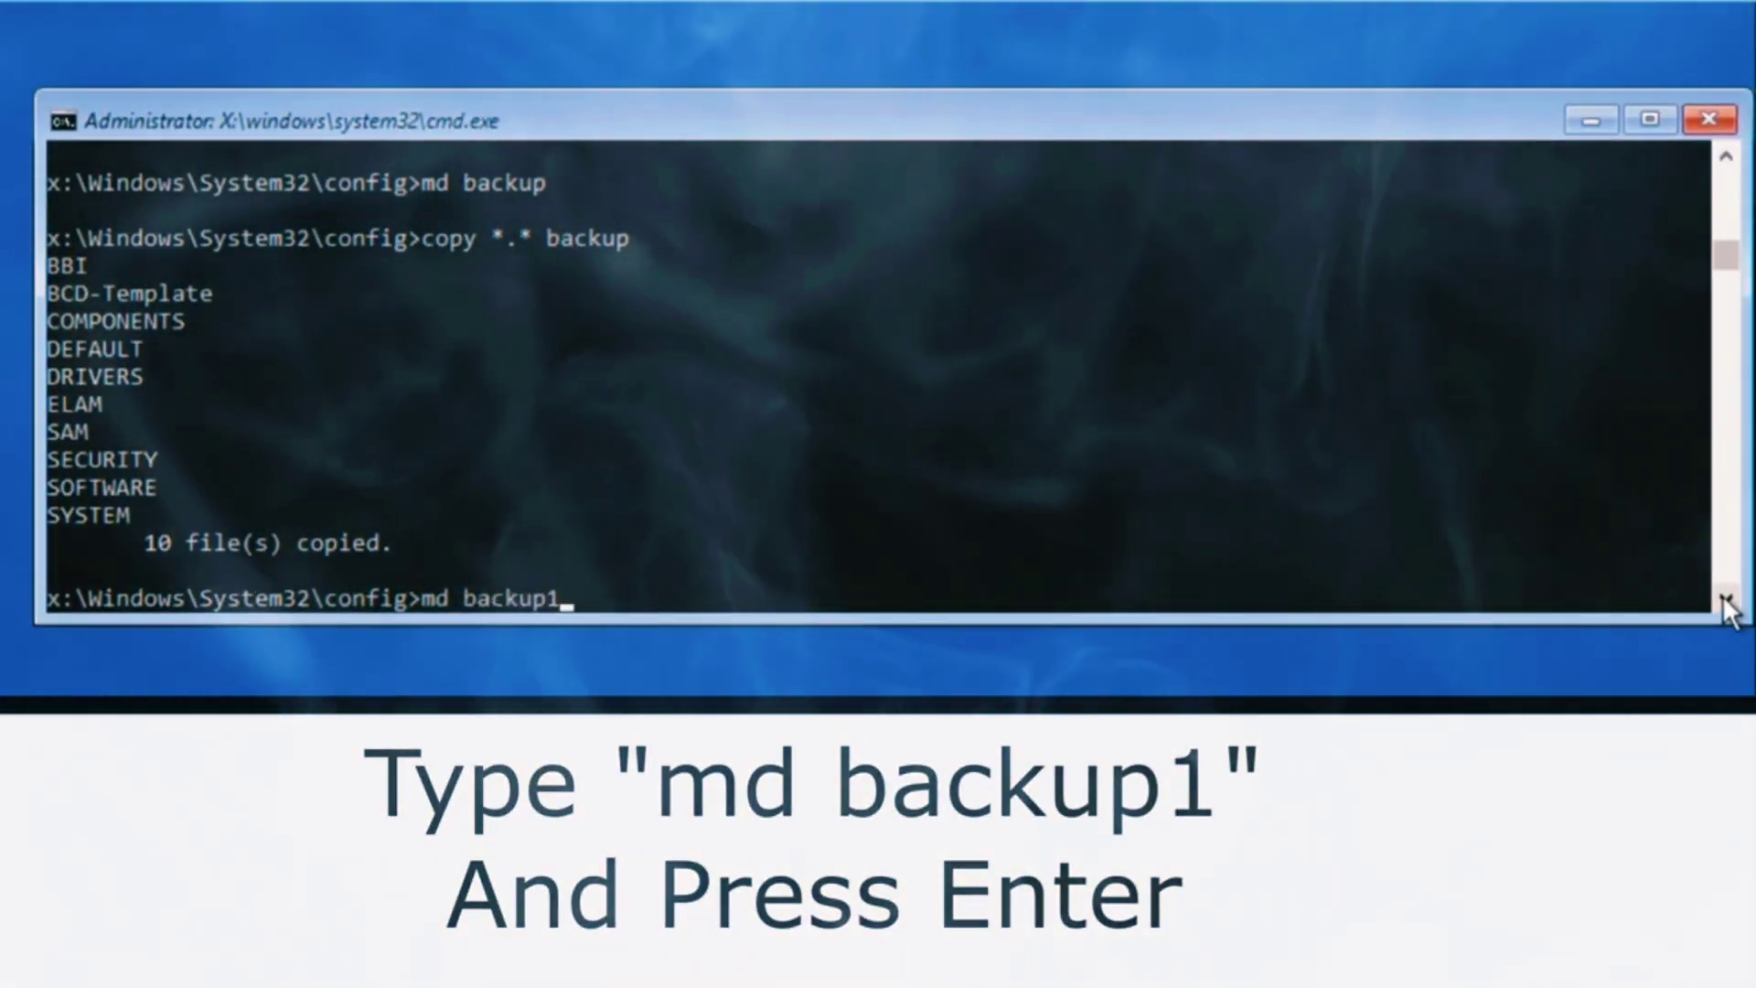
key("Return")
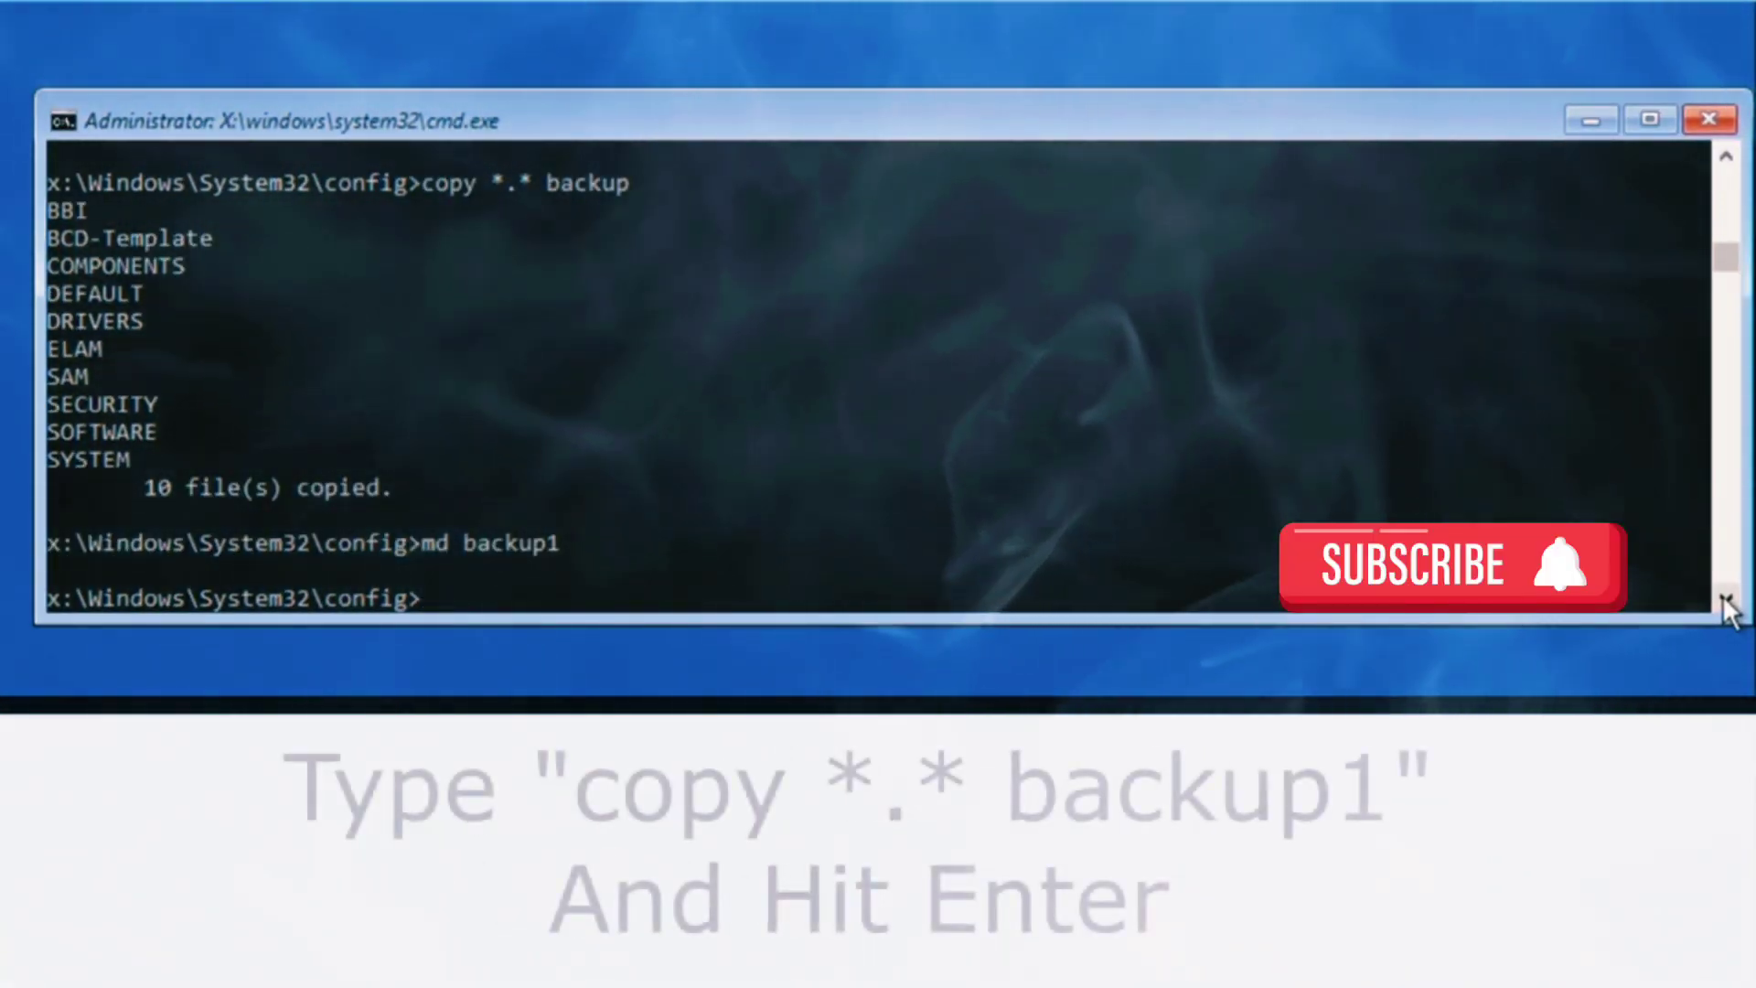
type("copy *")
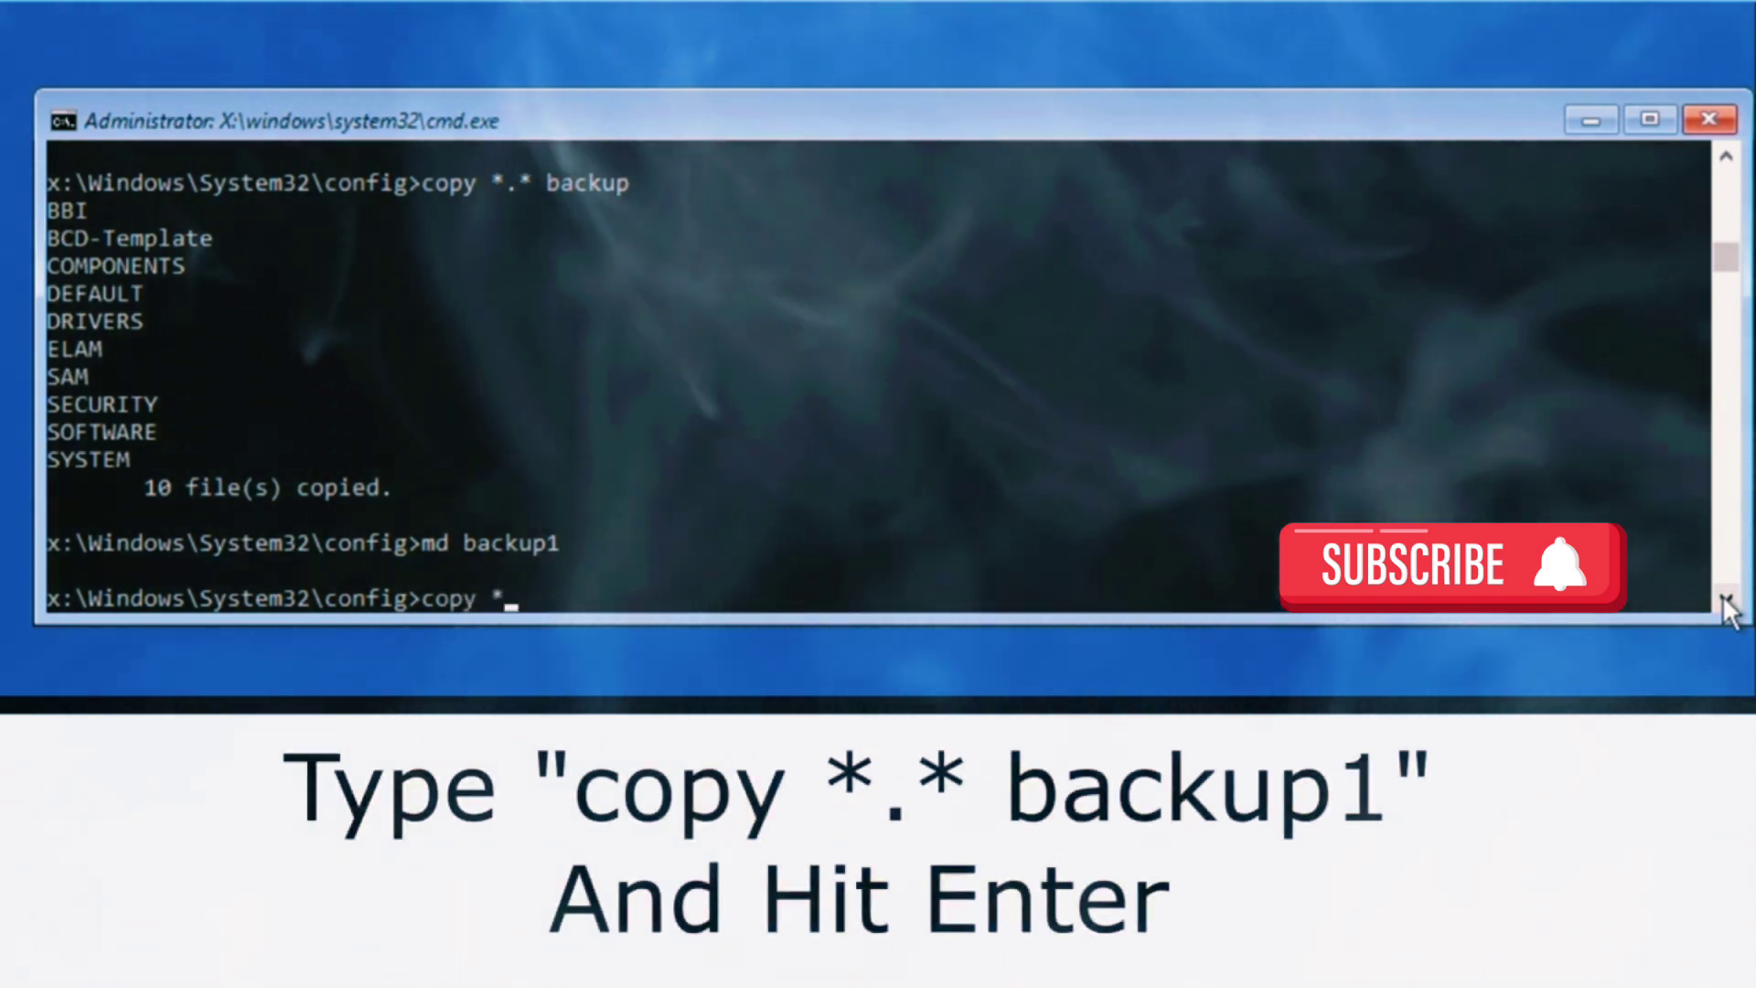
type(".*")
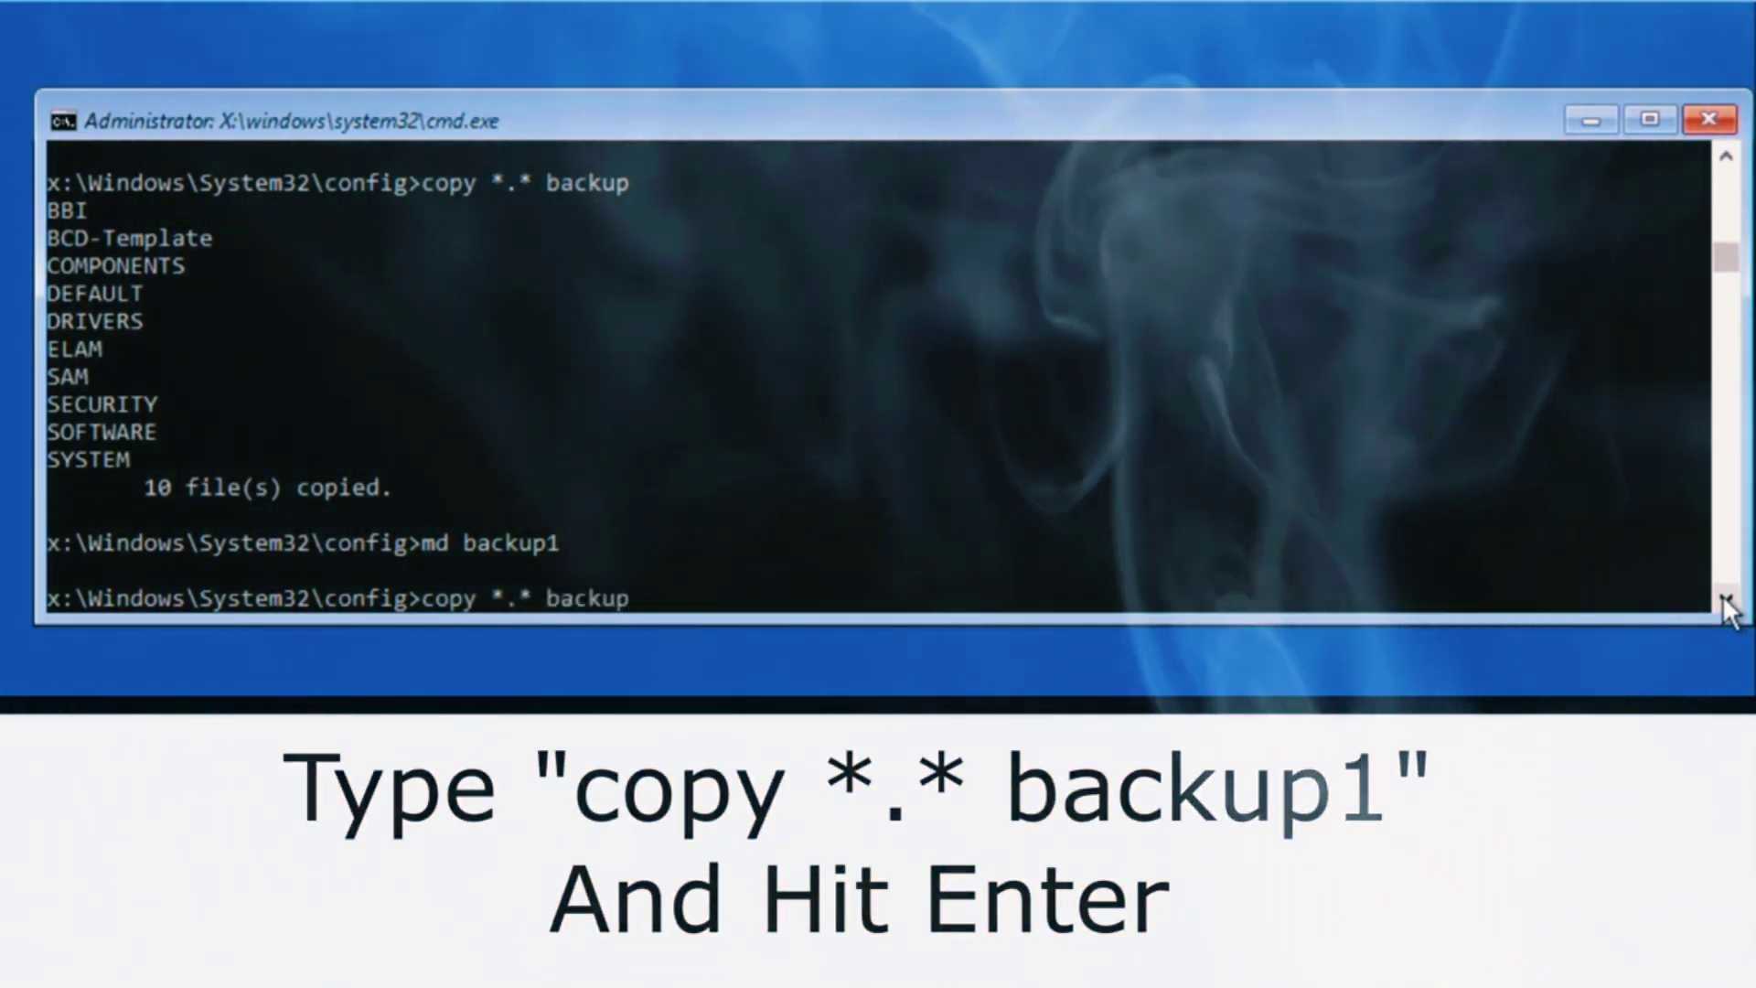
type("1")
key("Return")
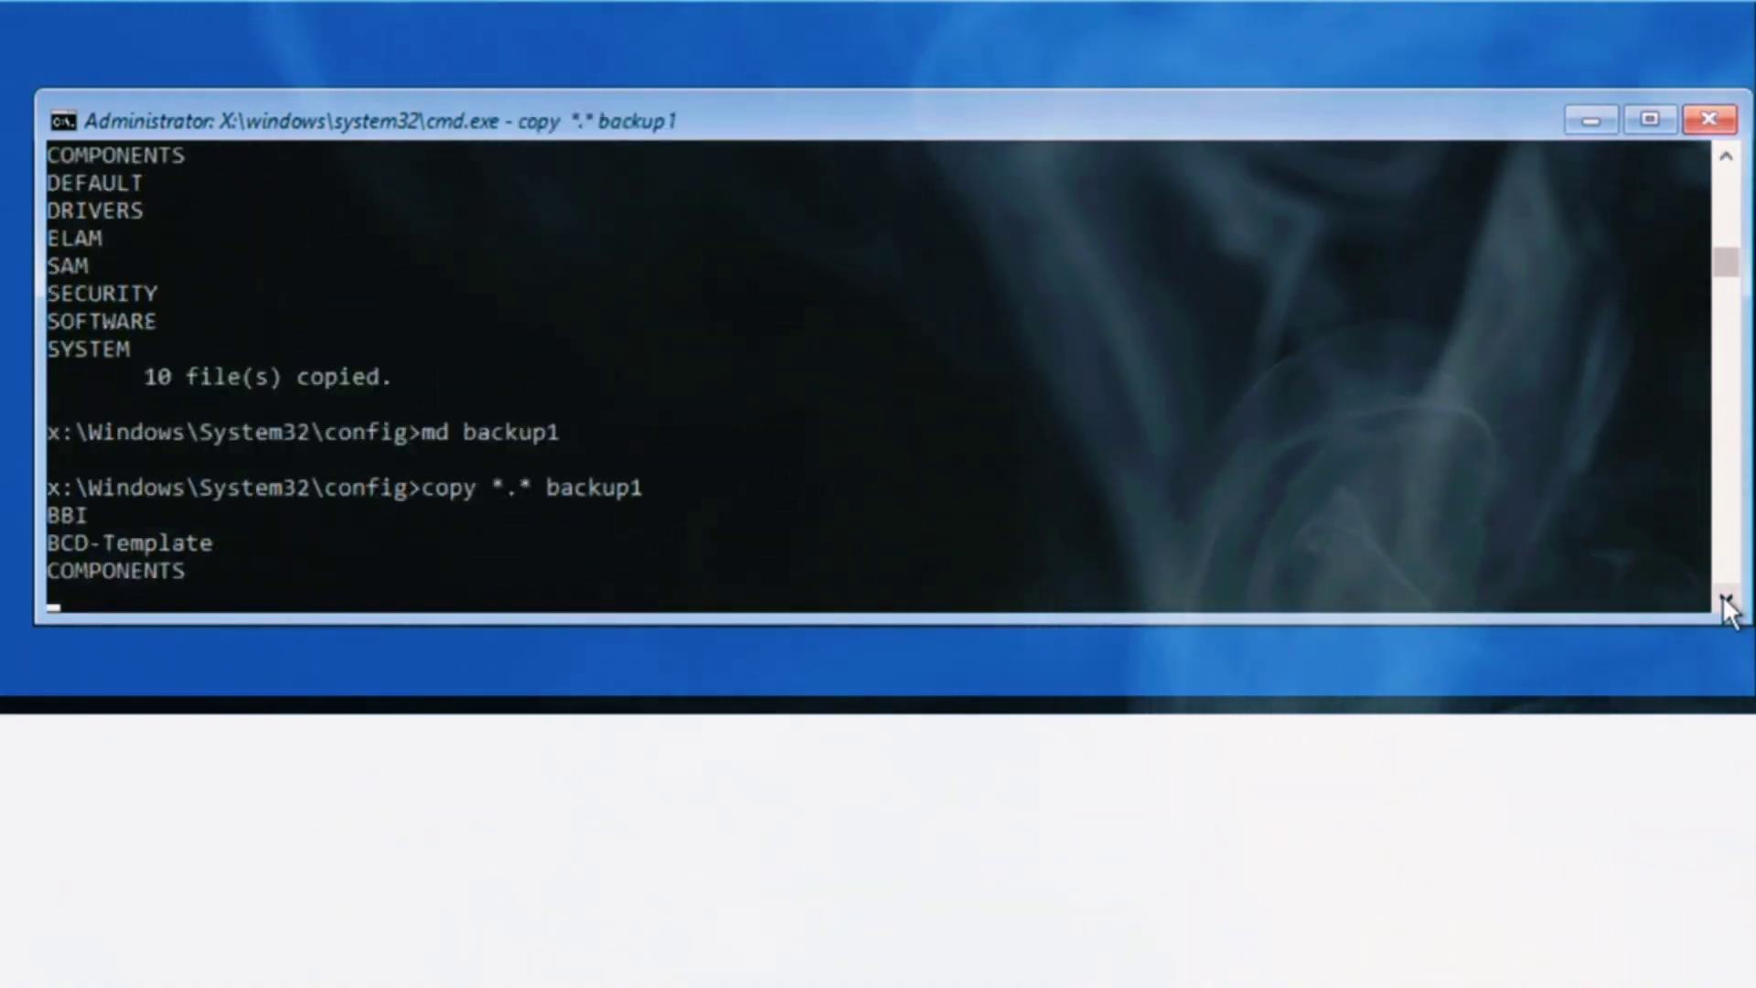
type("cd reg")
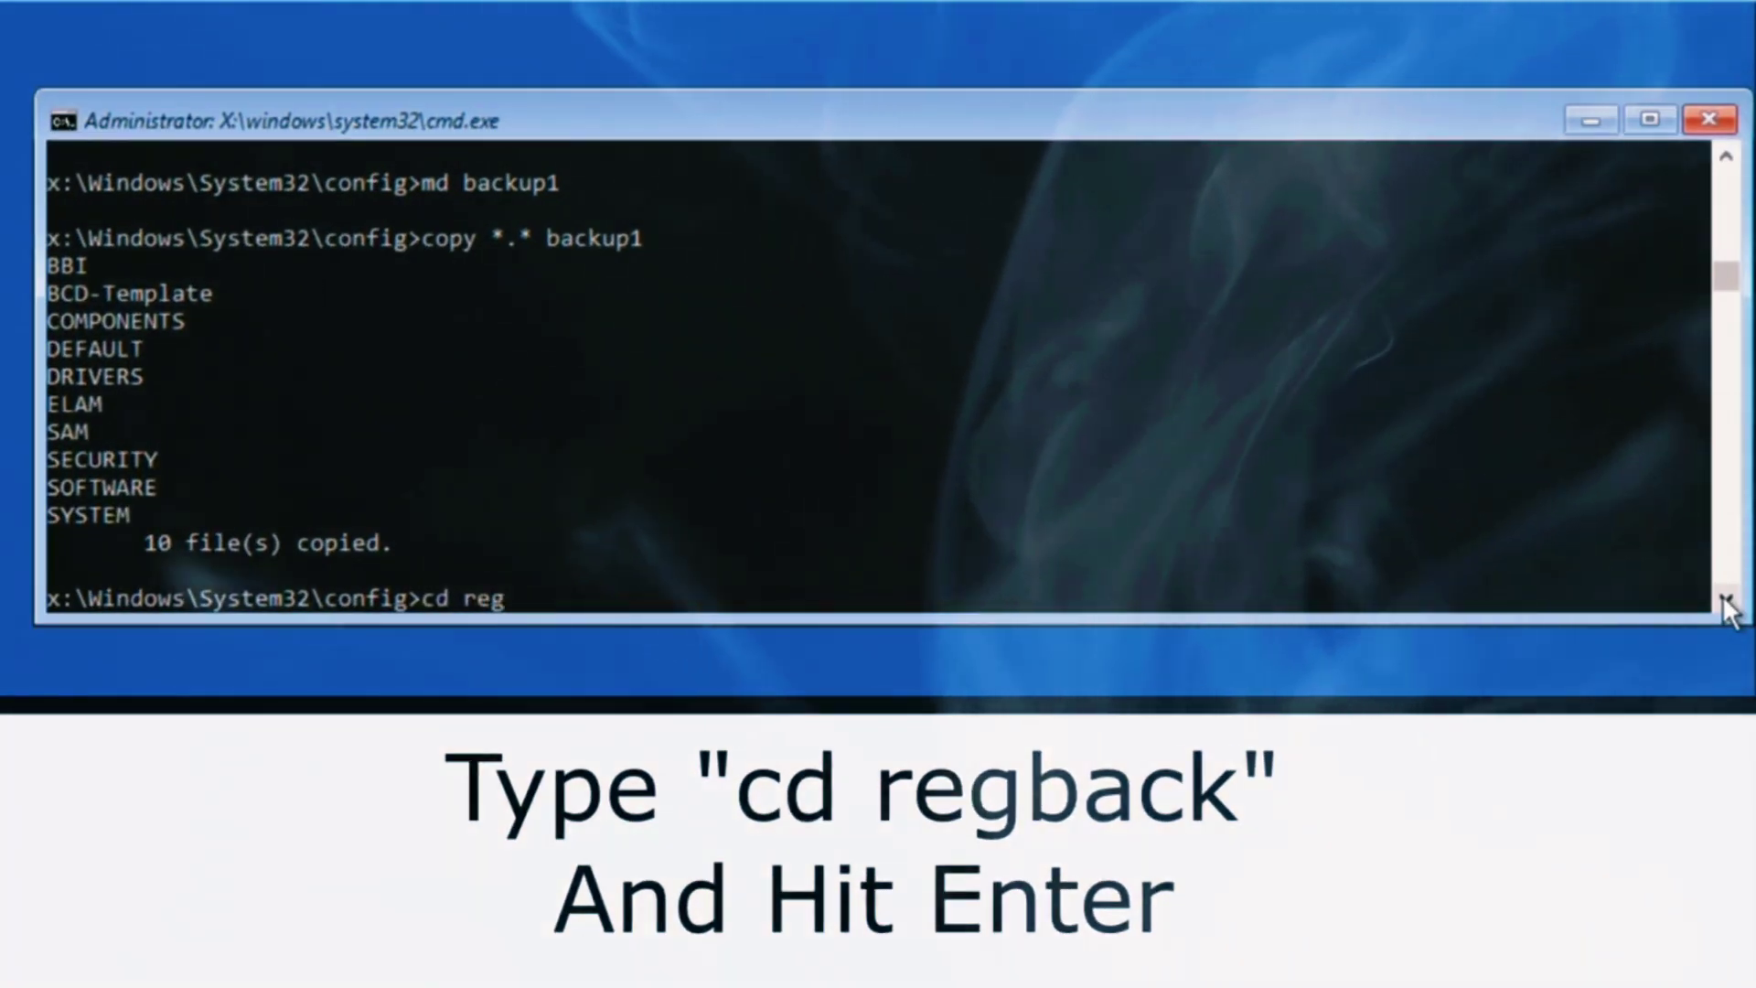
type("back")
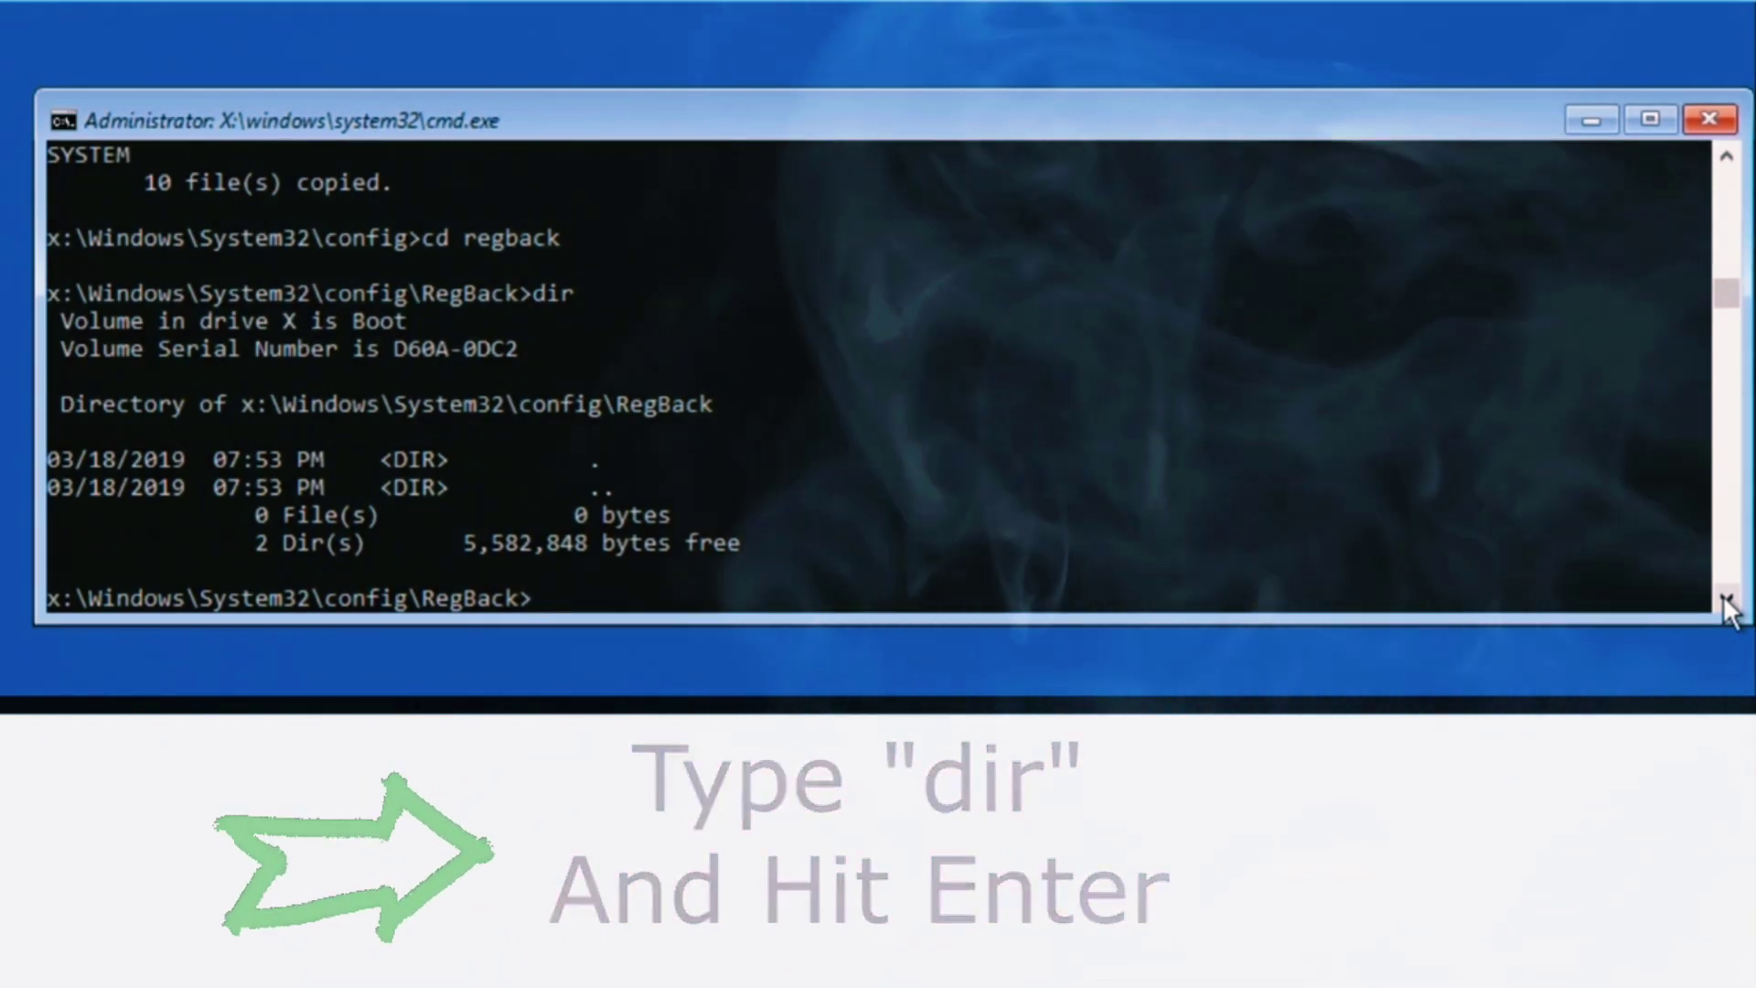
type("copy")
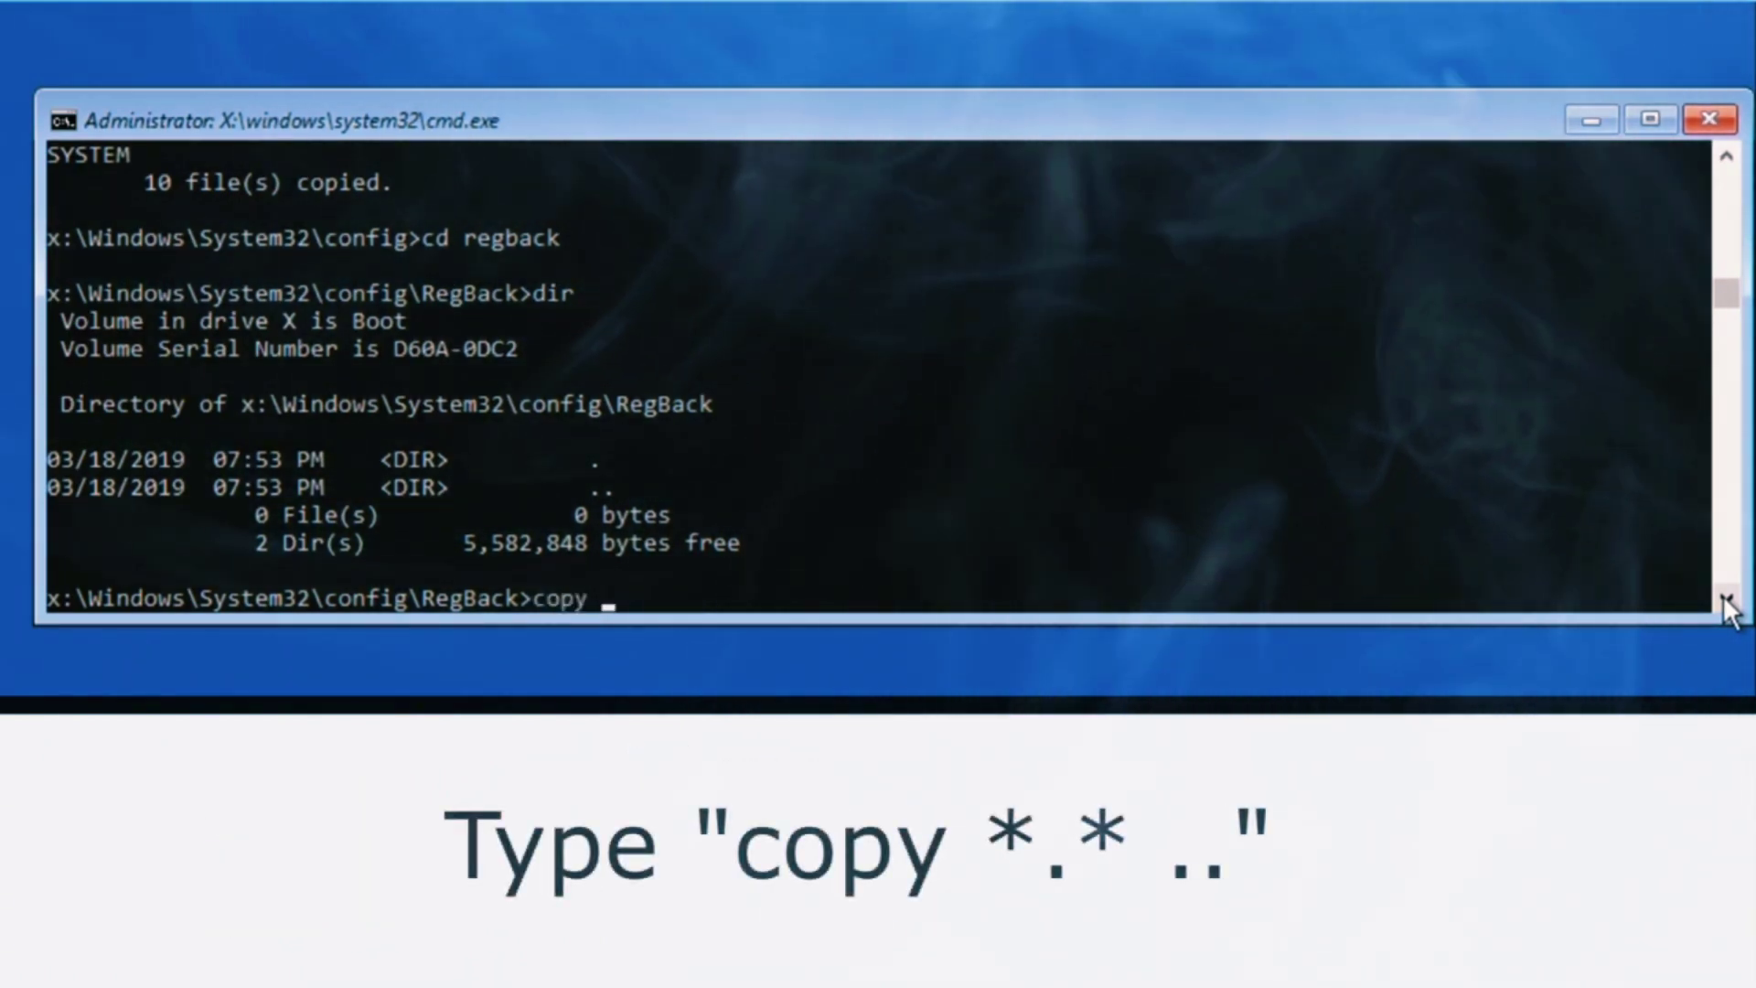
type("*")
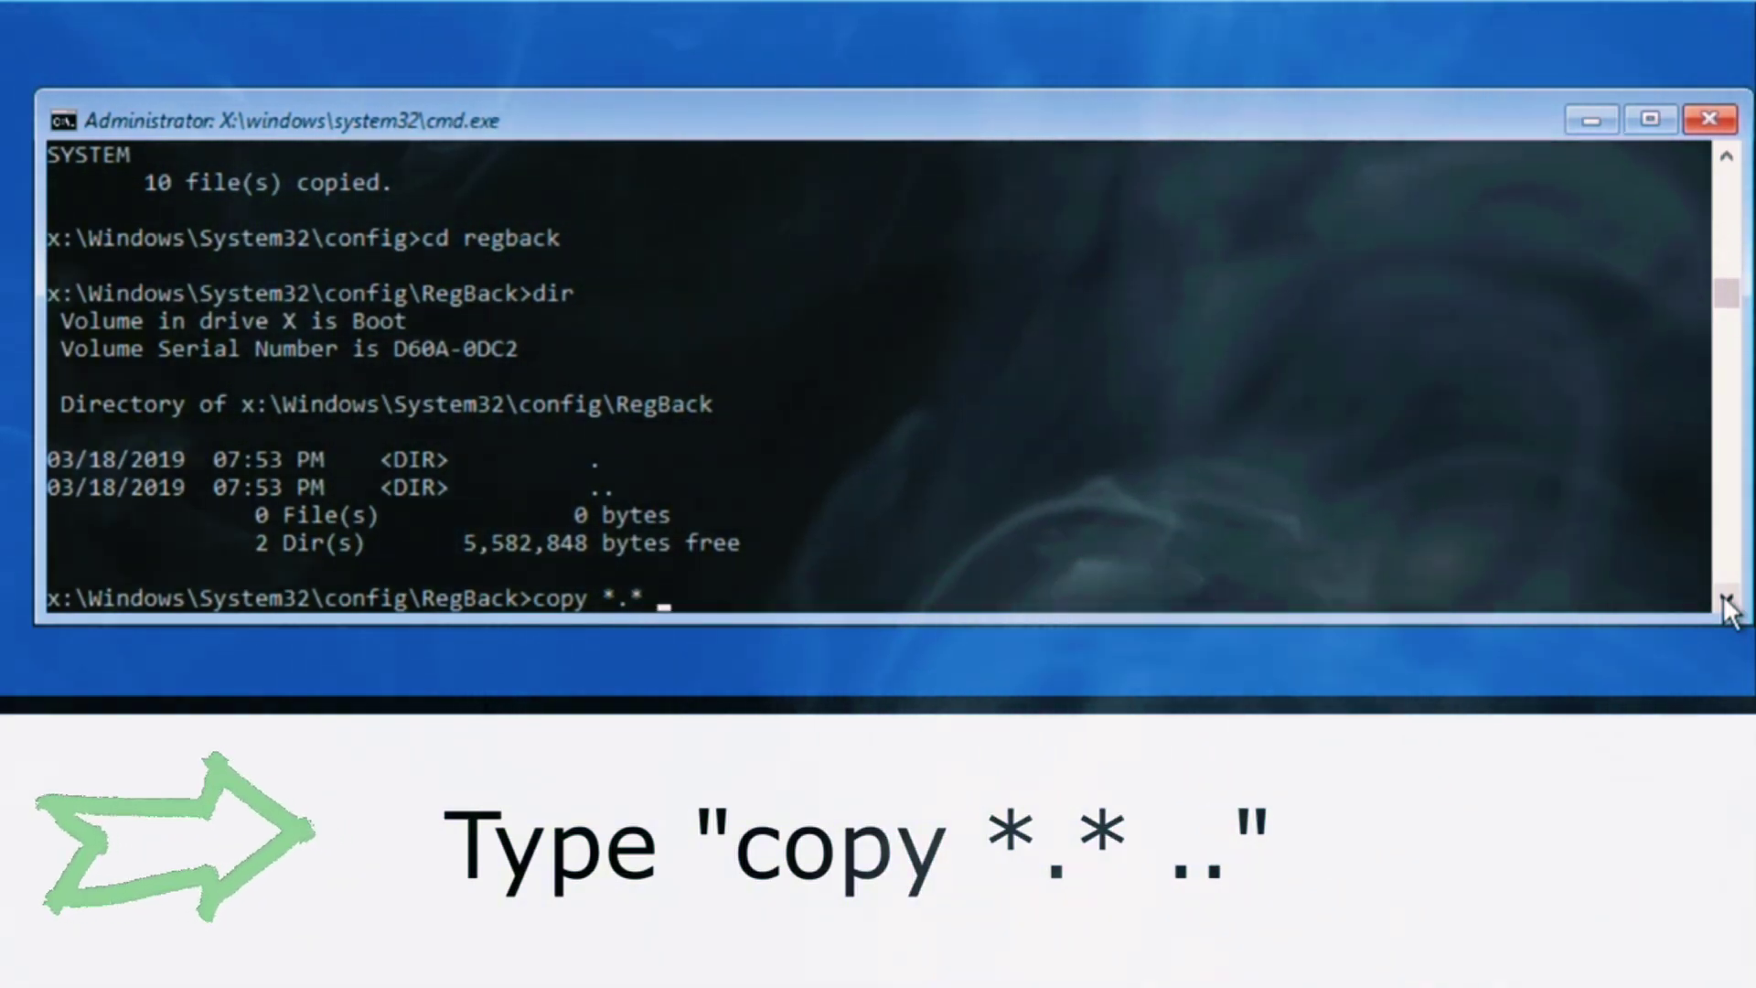
type(" ..")
- Copy the empty RegBack folder's files up to config, which copies 0 files
key("Return")
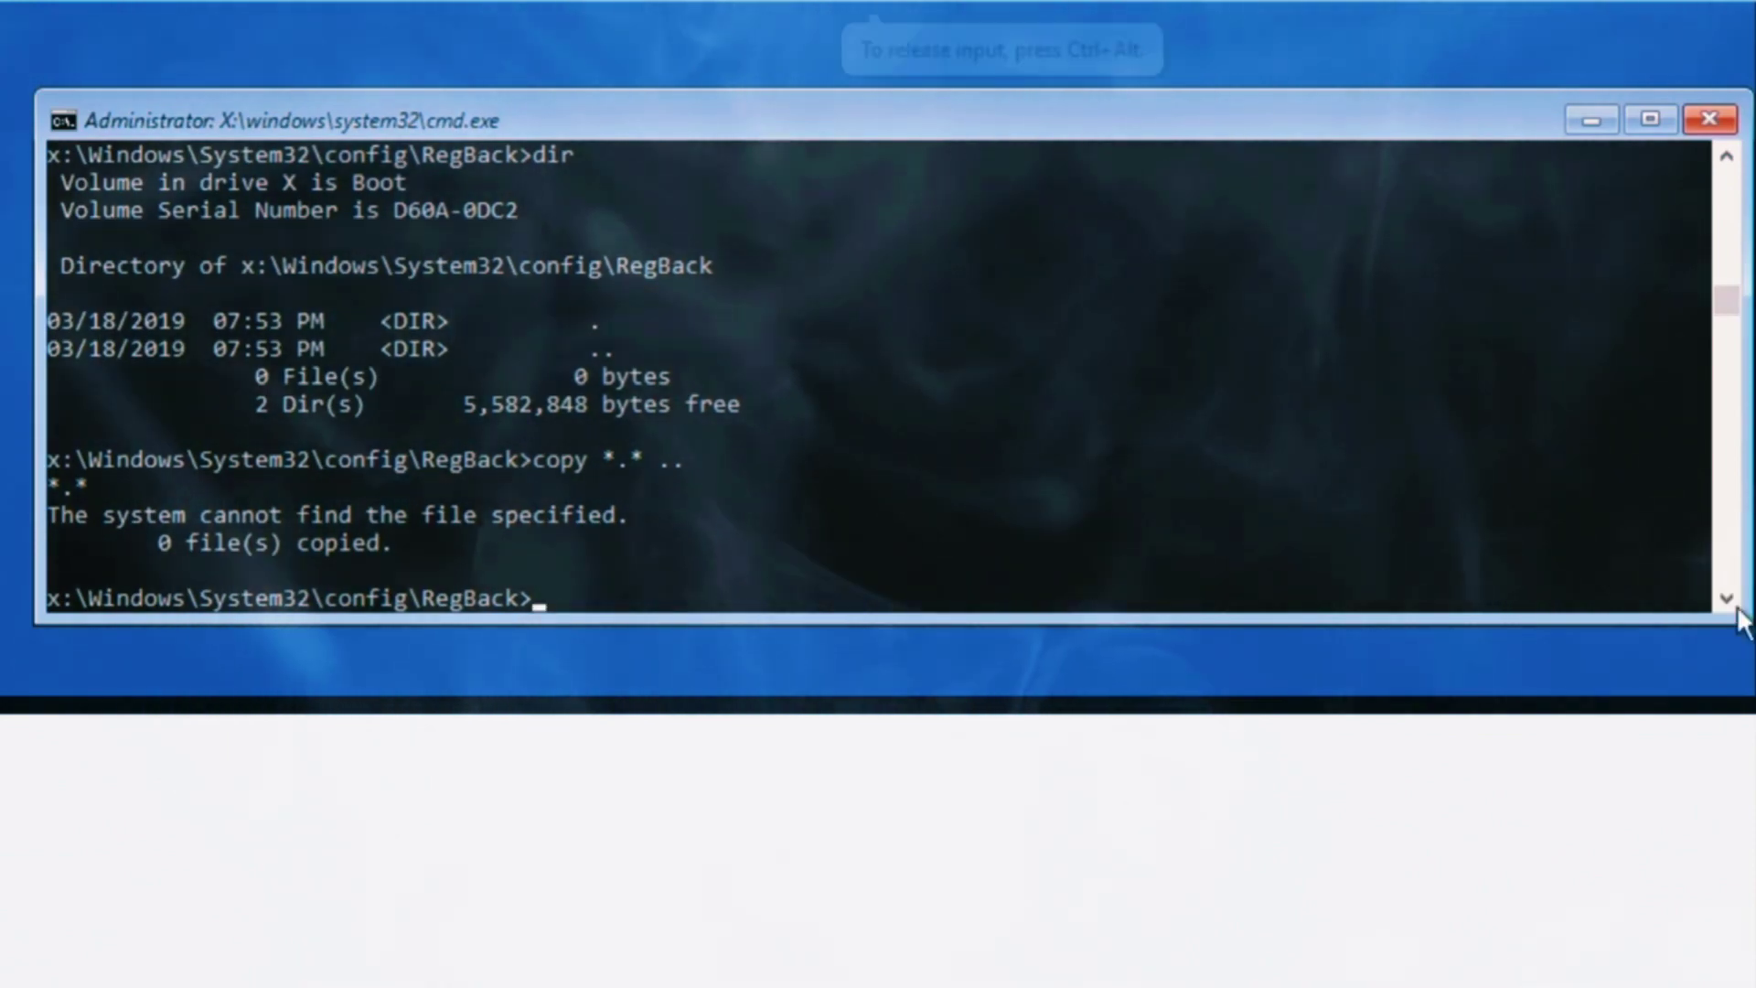
left_click(1727, 599)
double_click(1726, 598)
left_click(1726, 601)
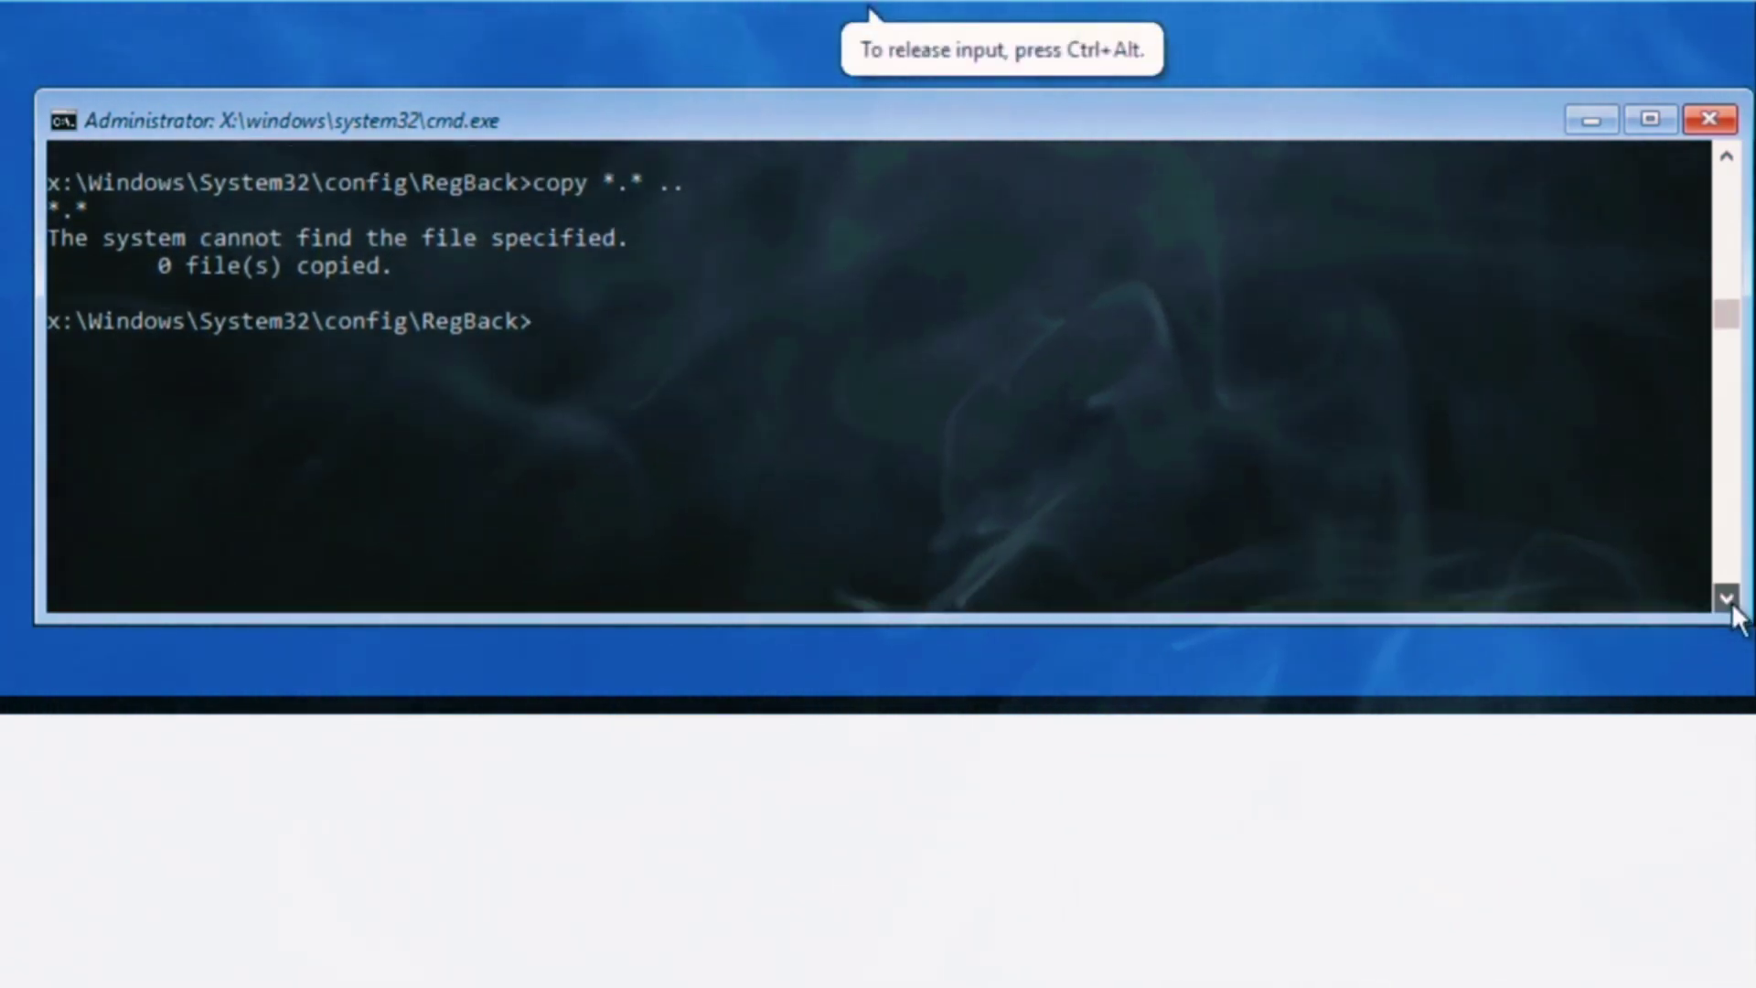
- Run bootrec /fixmbr and bootrec /fixboot, both completing successfully
left_click(1727, 600)
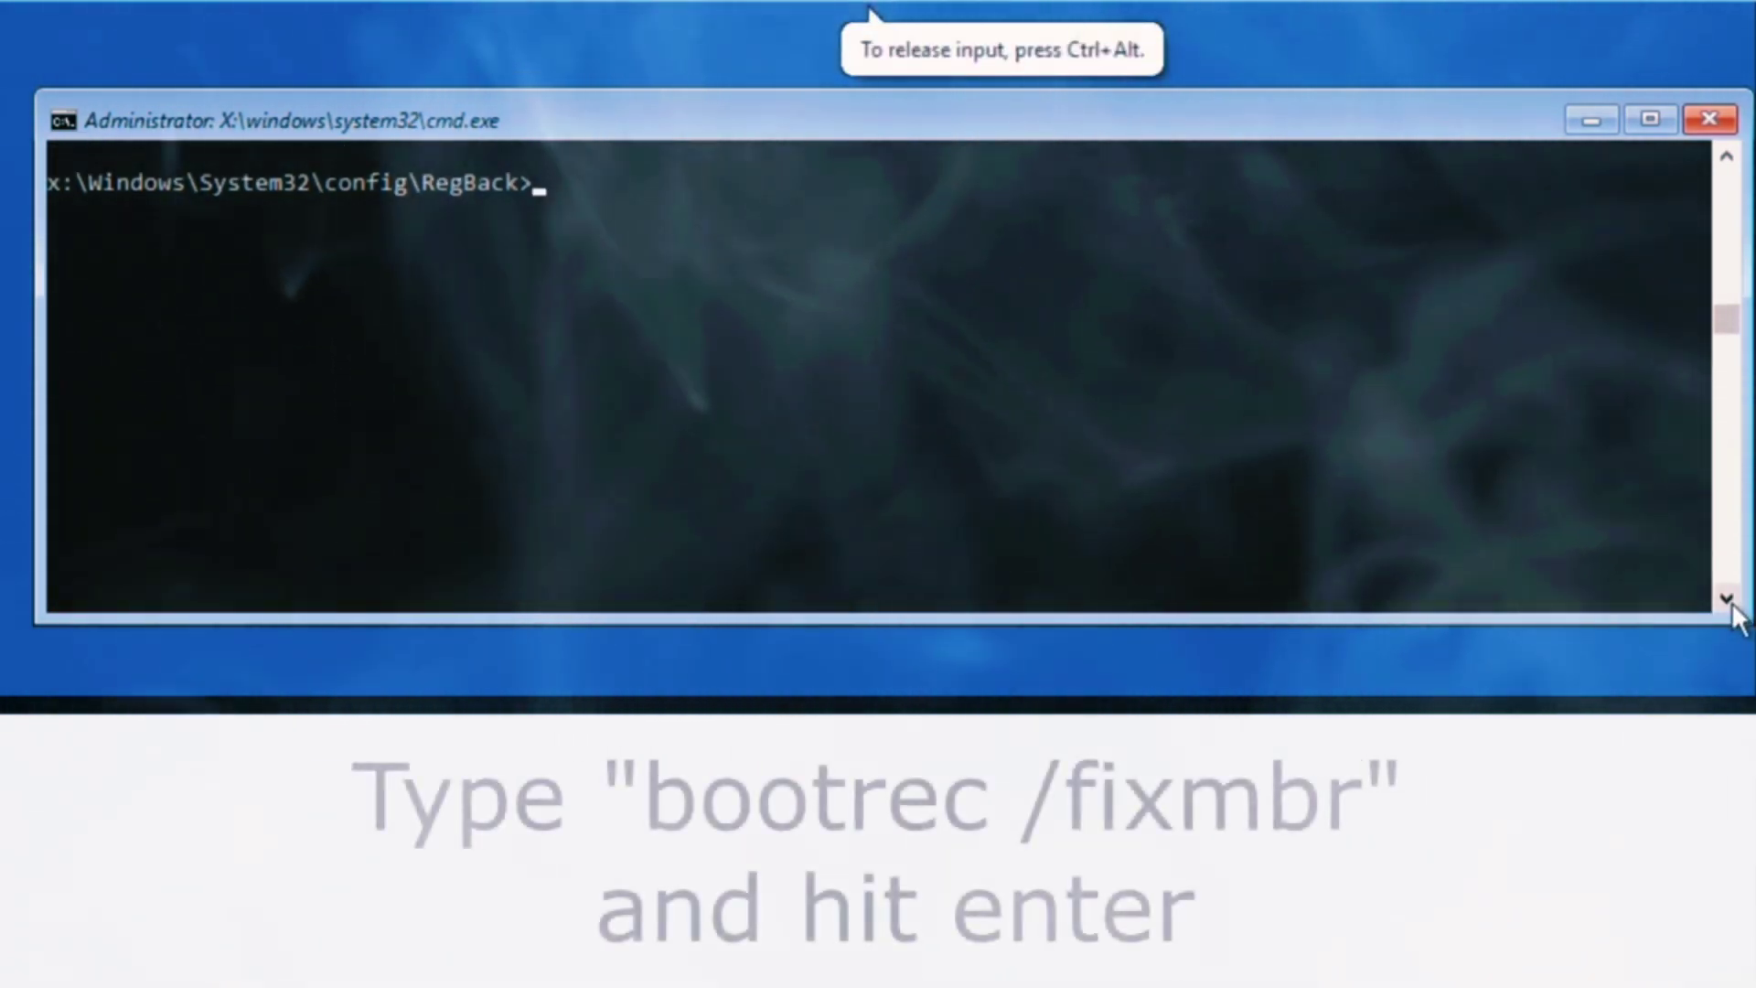
type("bootrec /fixmbr")
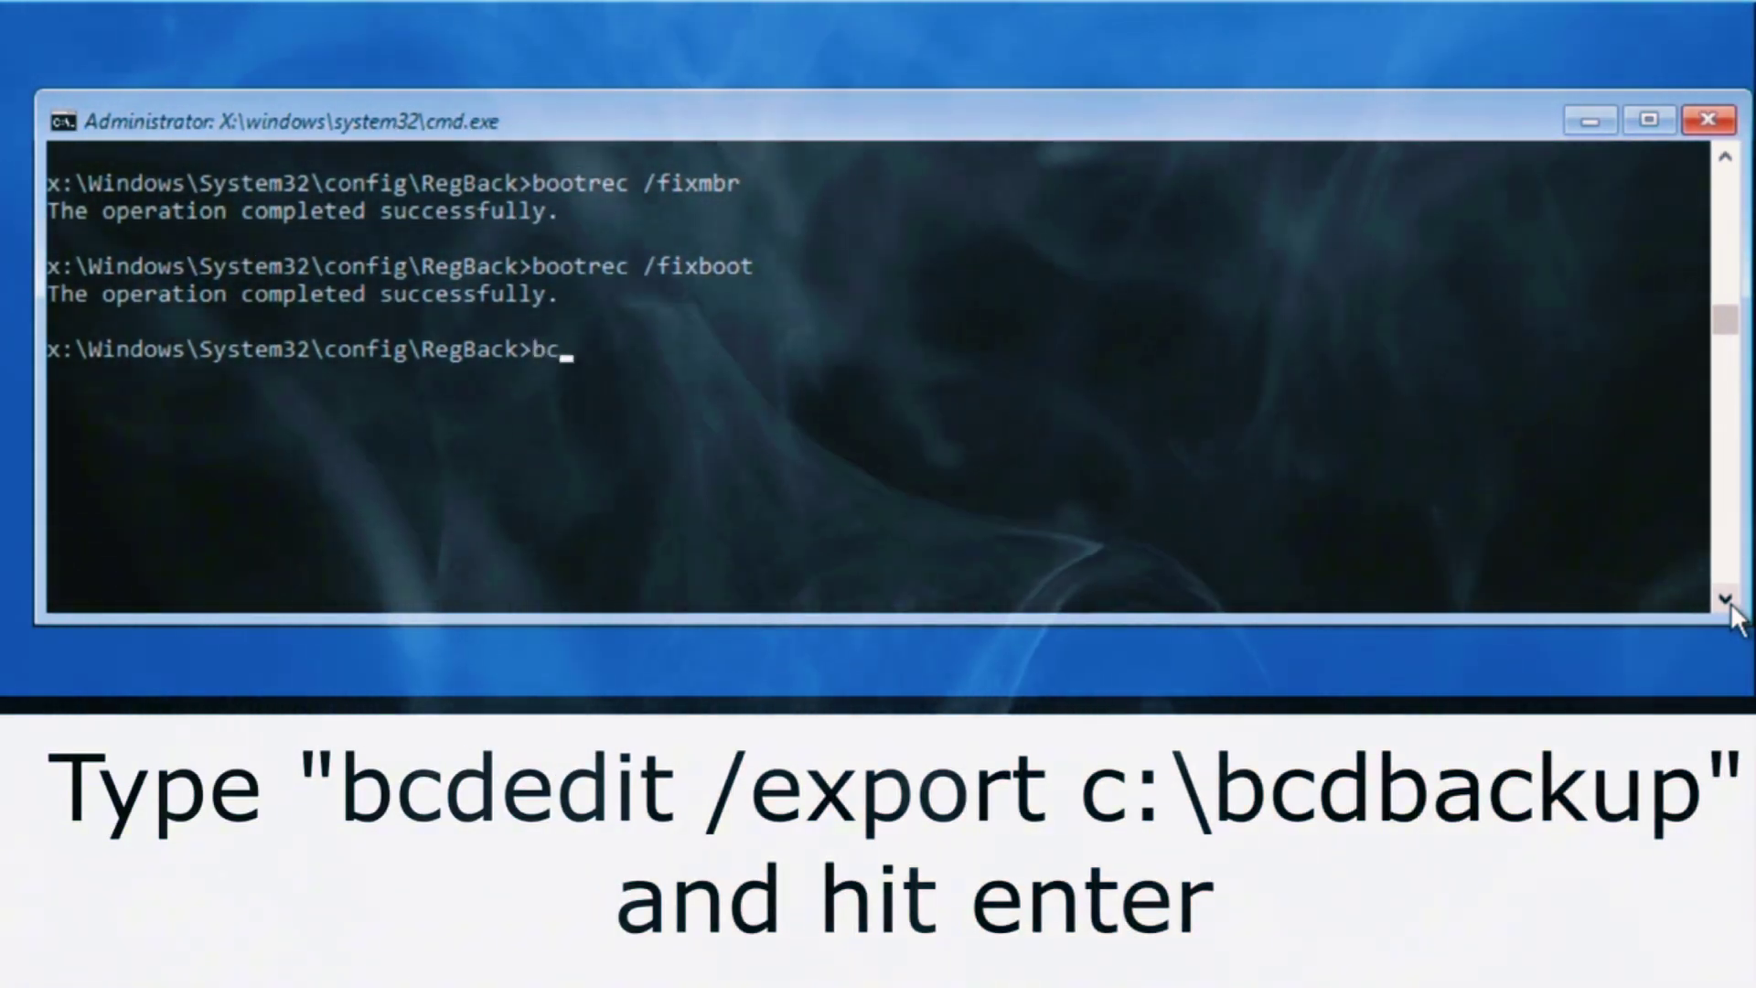
type("dedit /export x:\\bcdbackup")
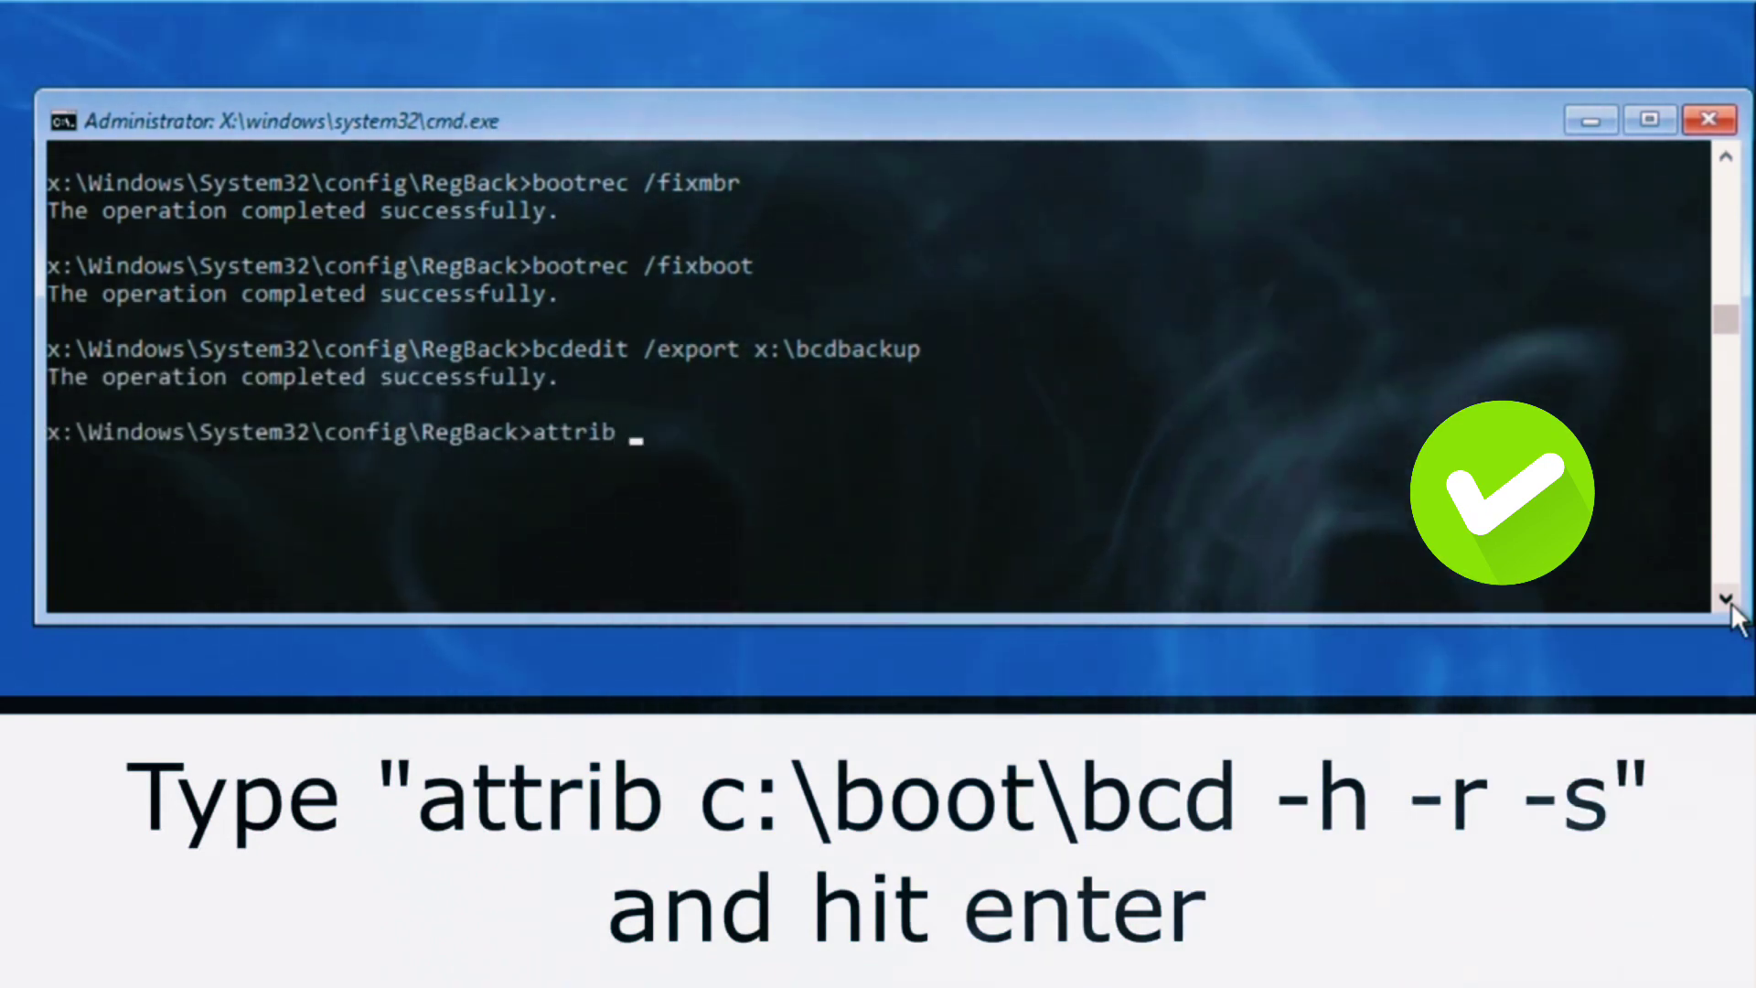
type("x")
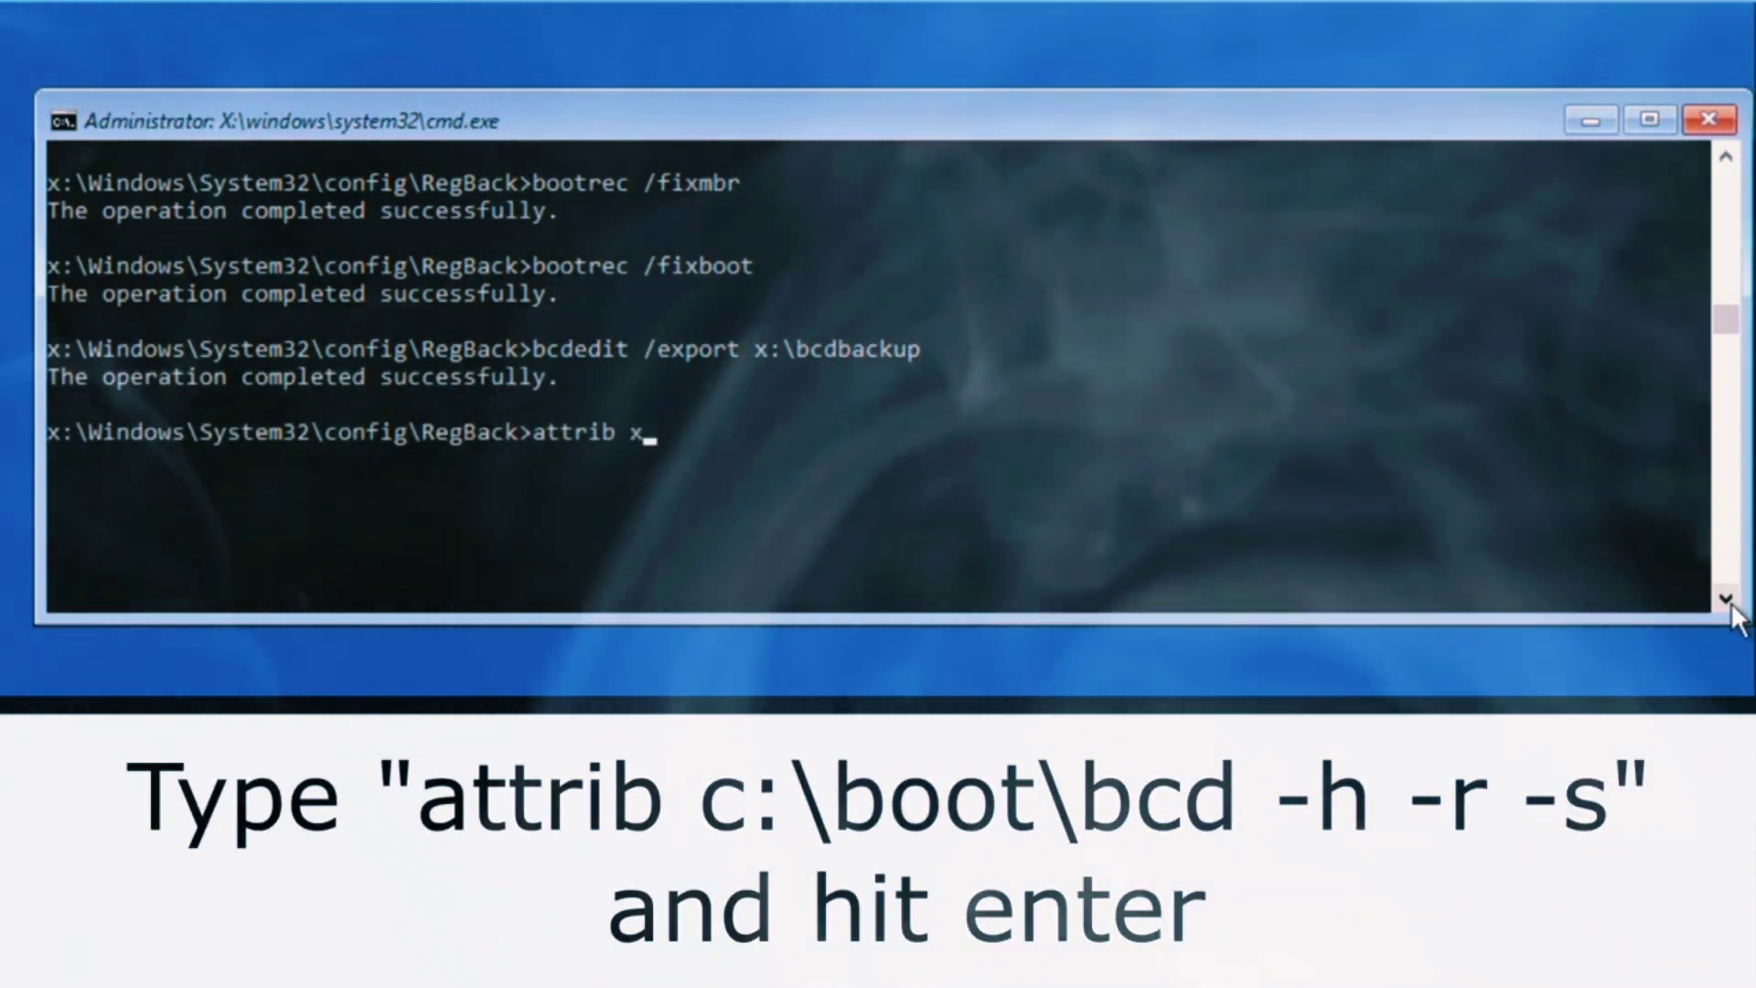
type(":\\")
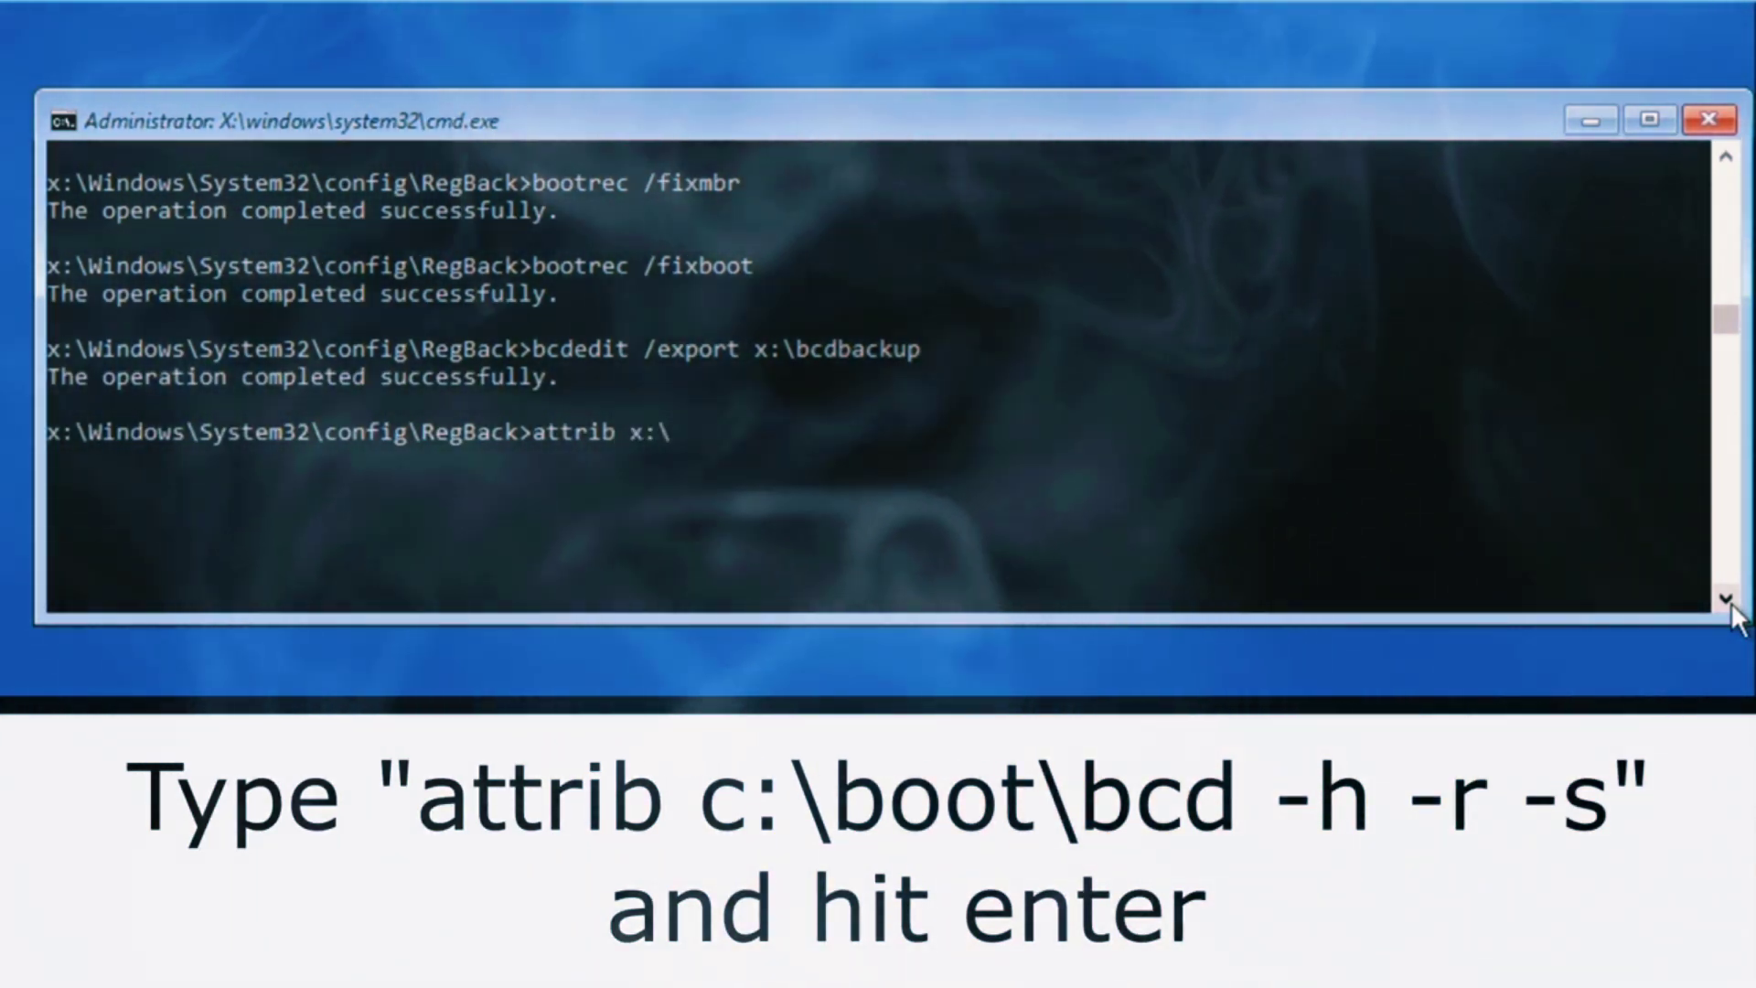
type("boot")
type("\\")
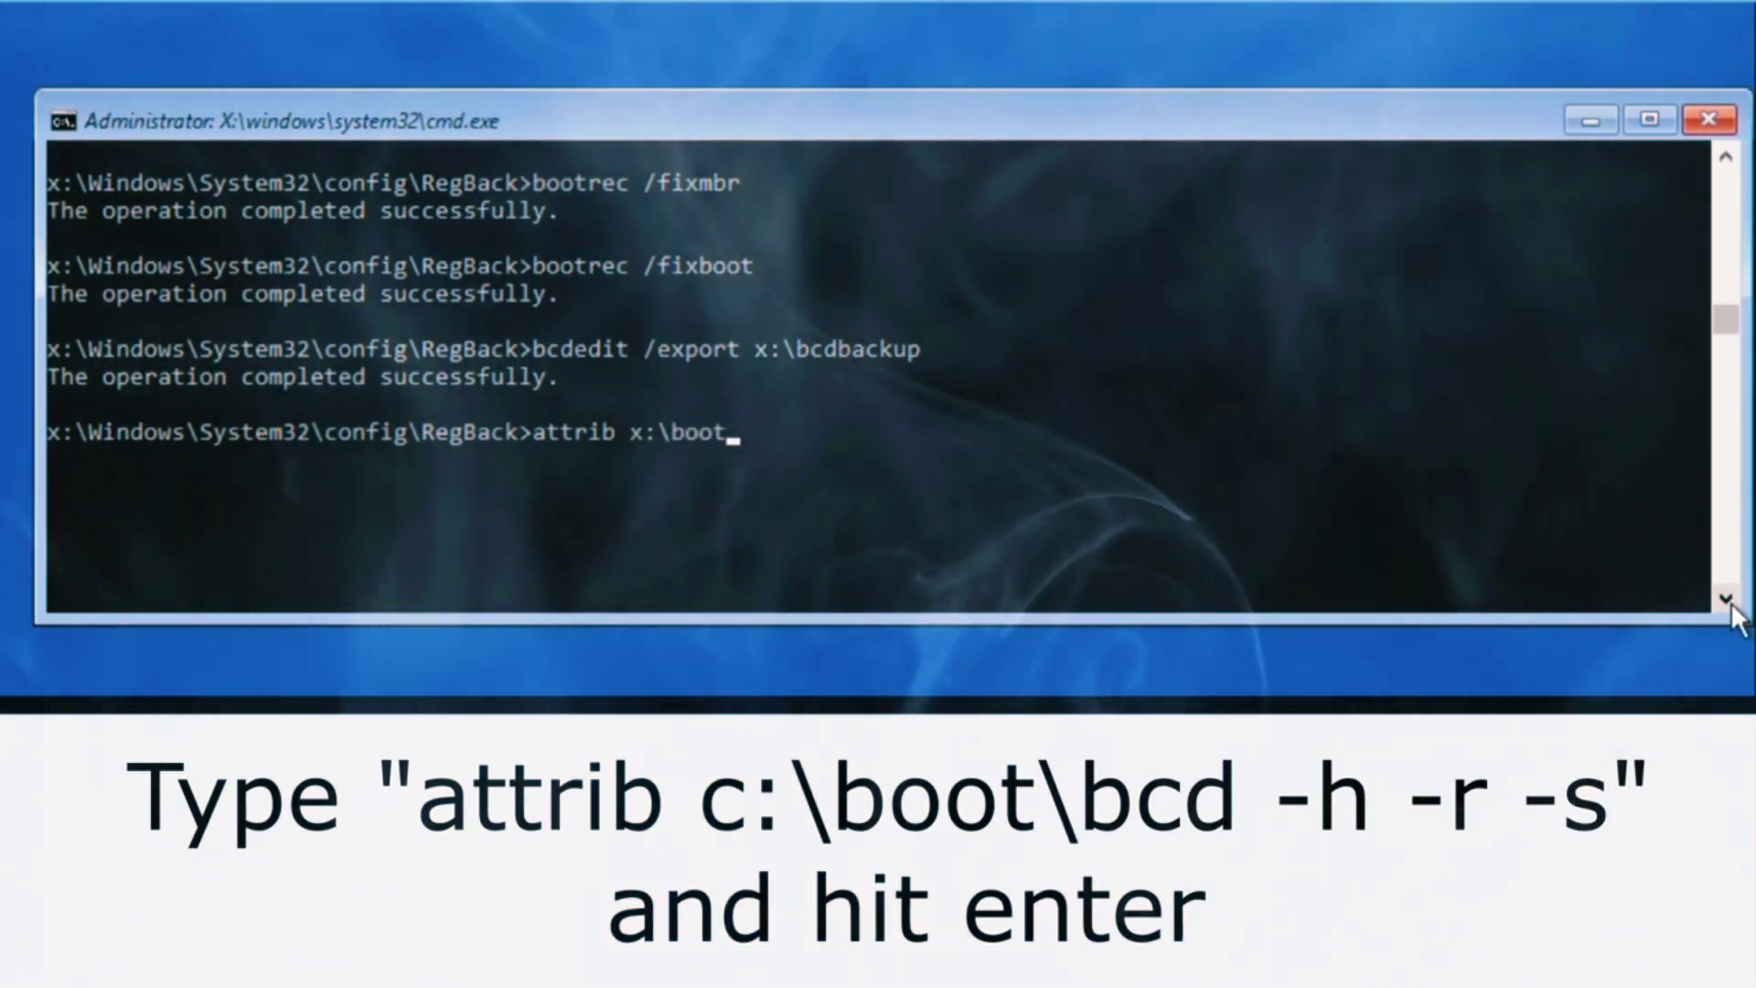
type("bcd")
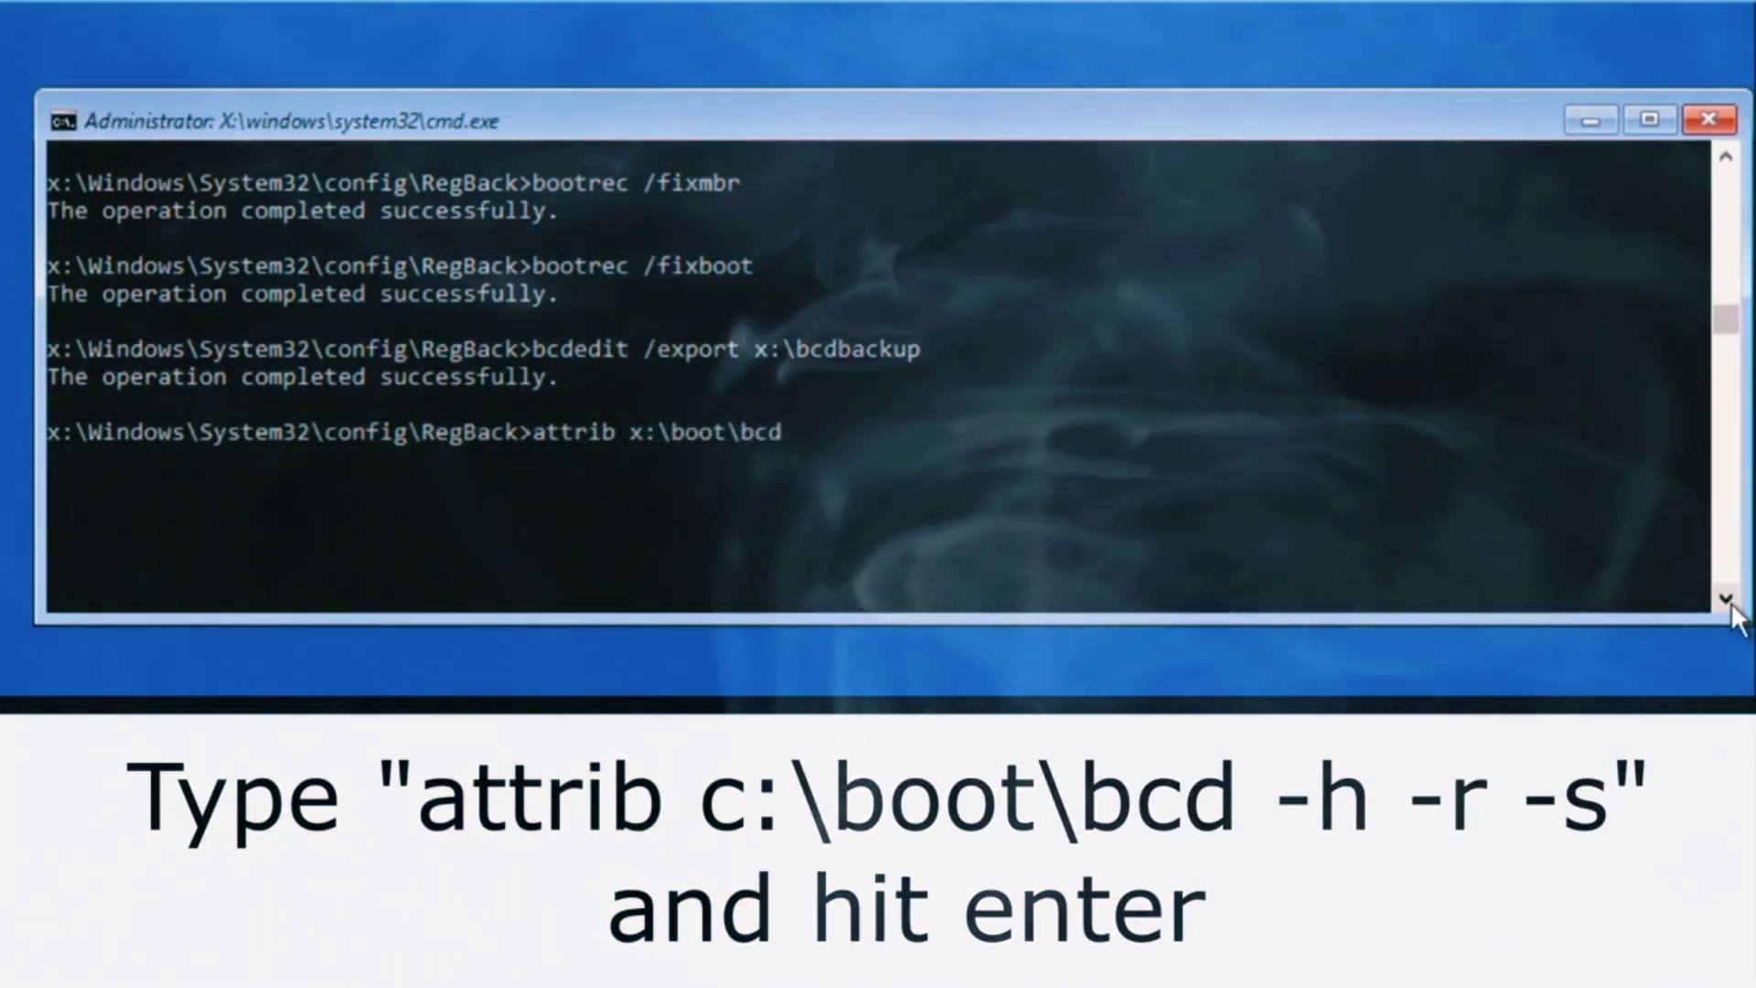
type("\\ ")
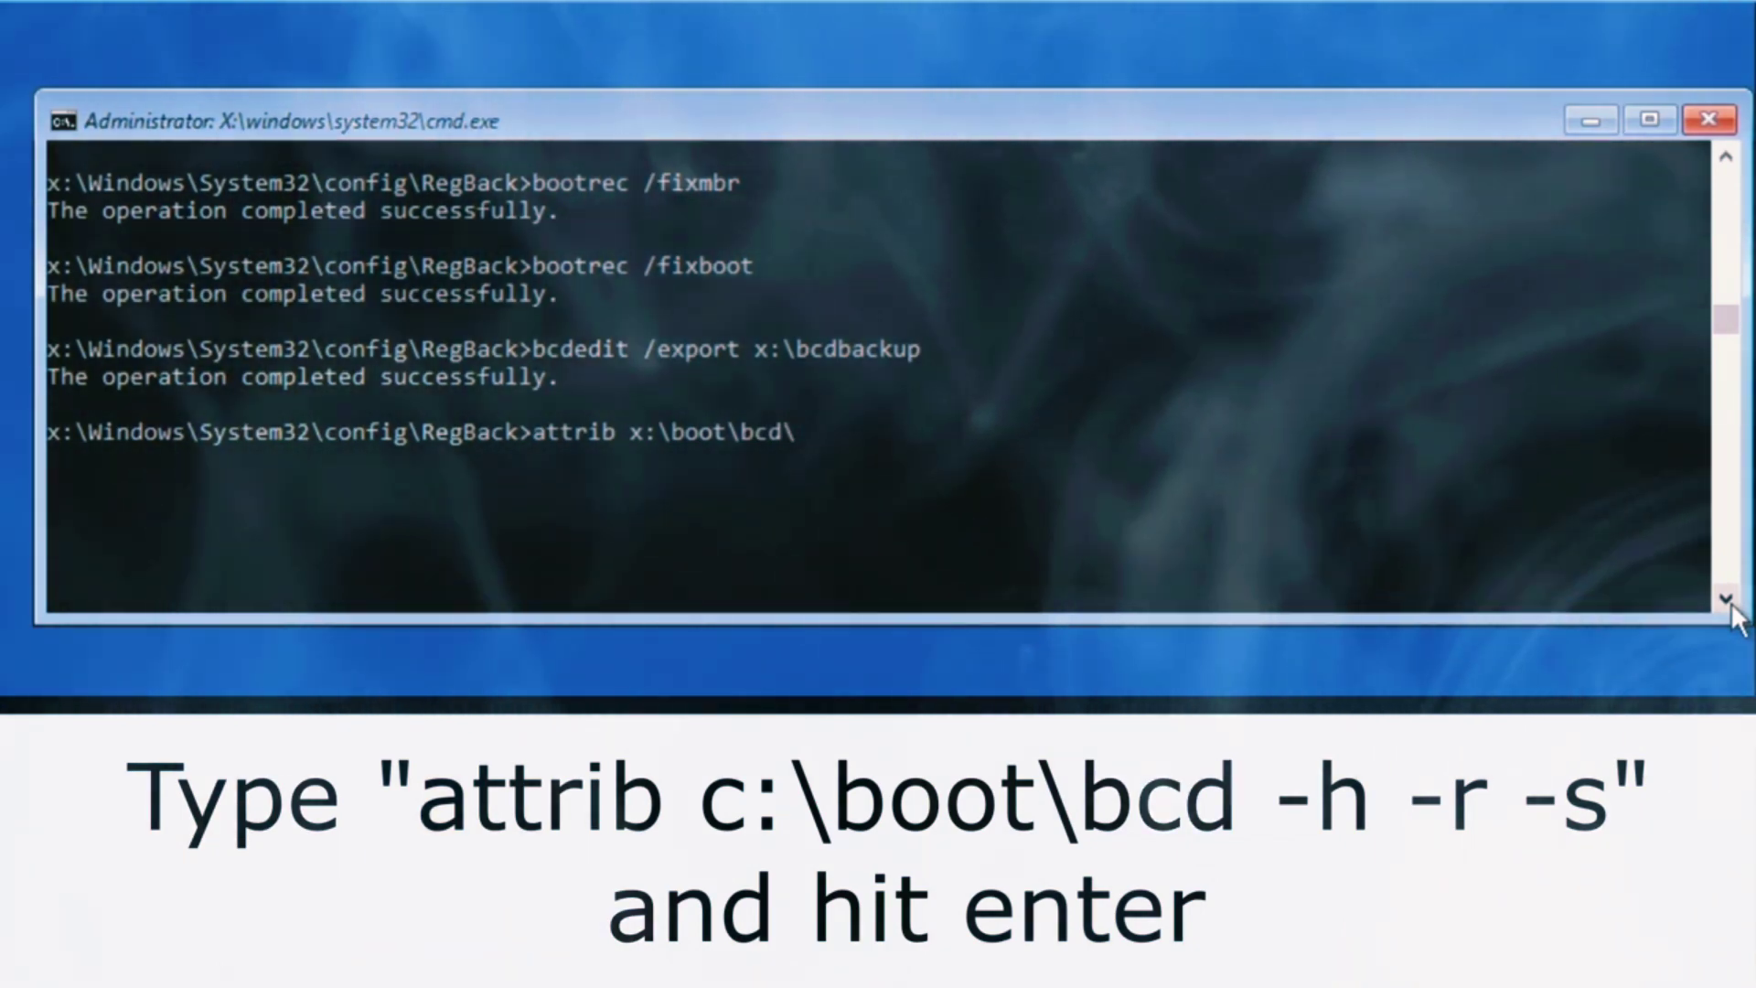
type("-")
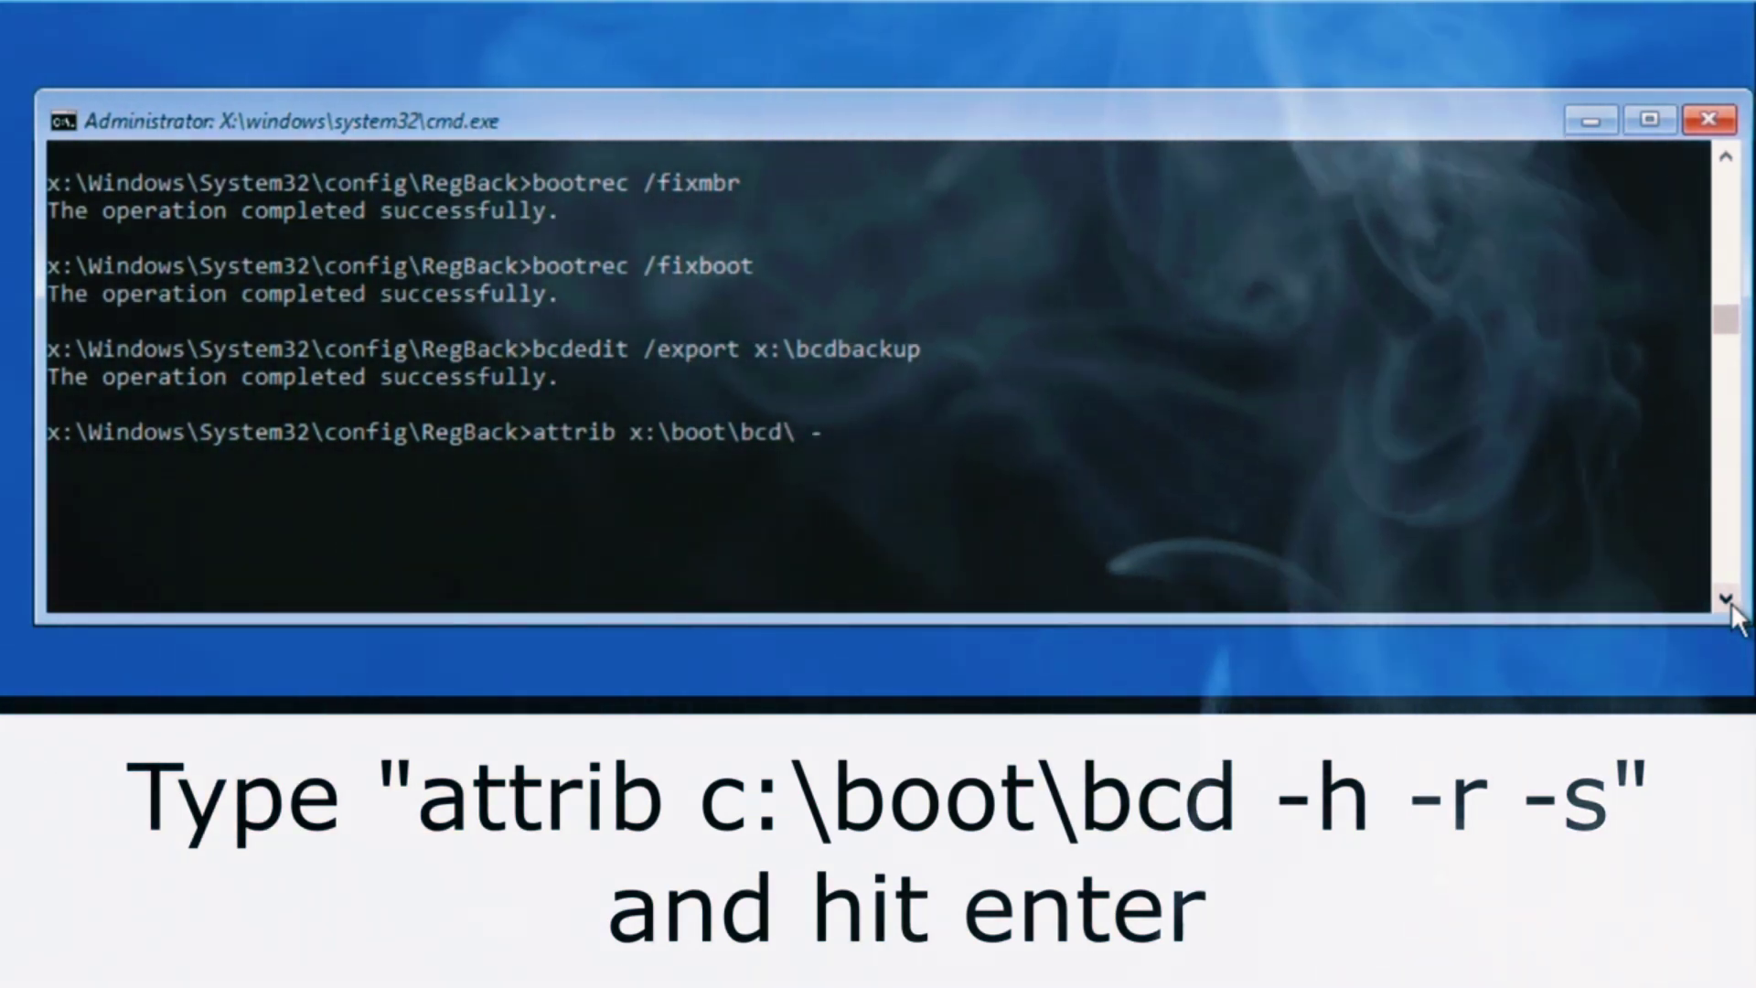
type("h -r -s")
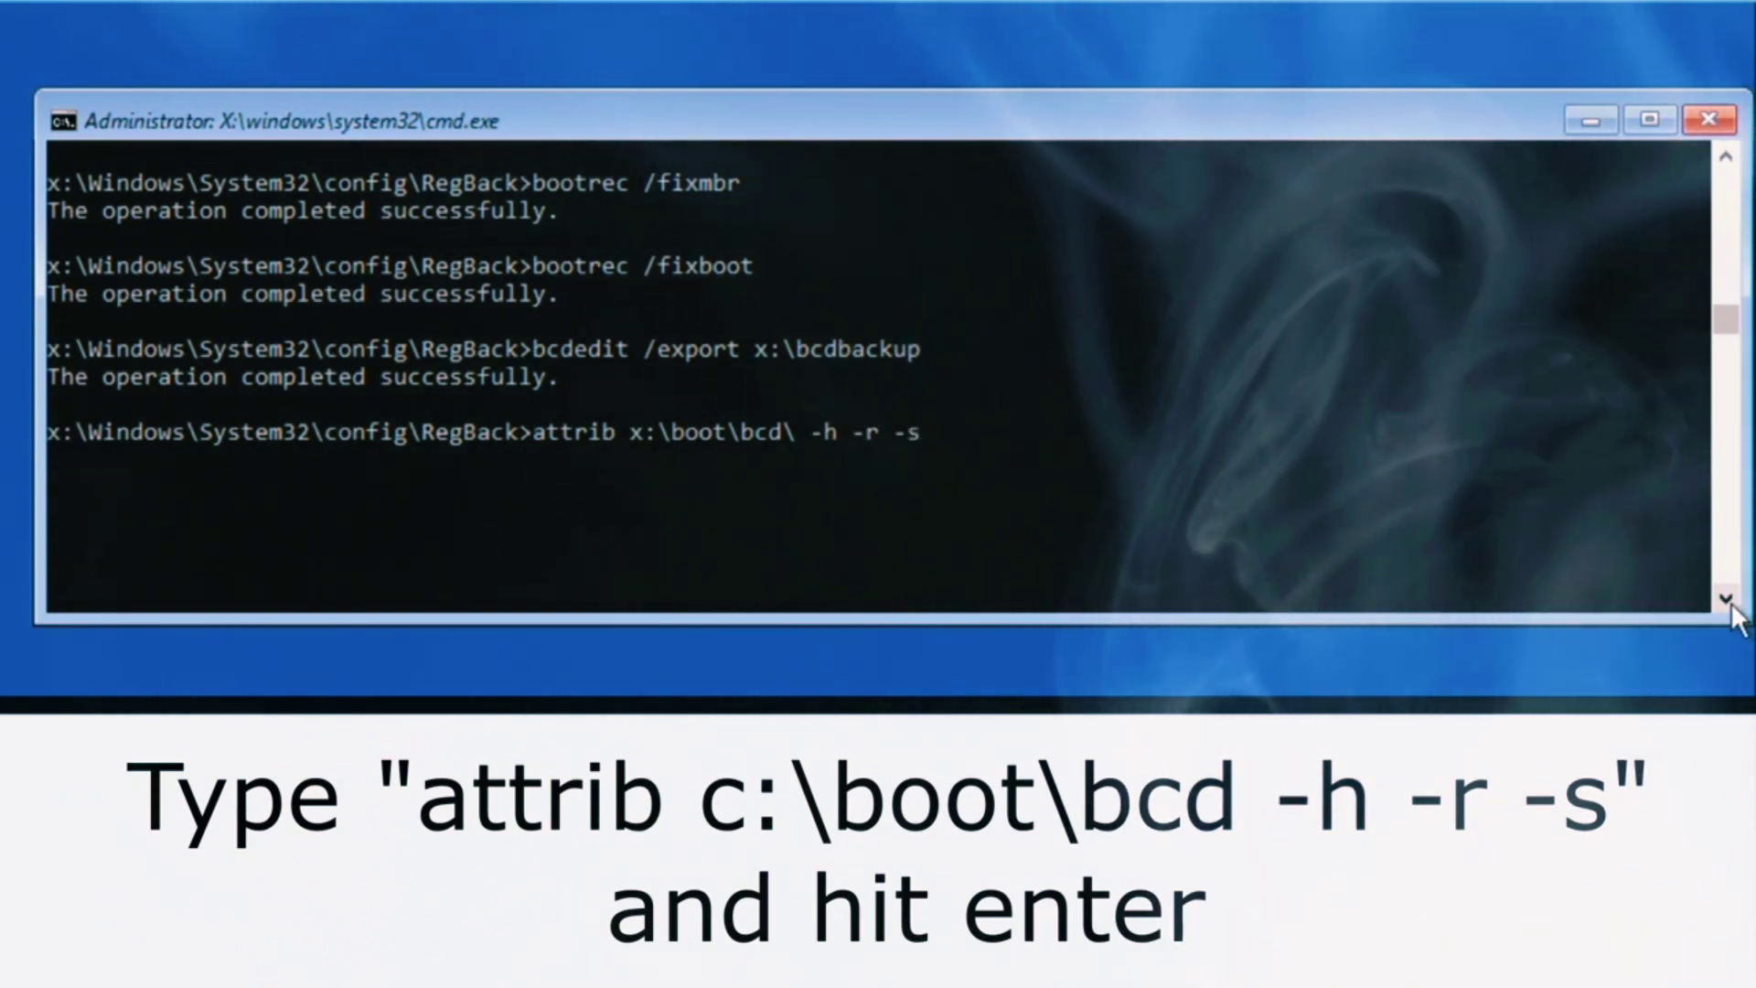
- Get attrib x:\boot\bcd -h -r -s to run without error, then clear the screen
left_click(1726, 600)
left_click(1726, 600)
type("attrib x:\\boot\\bcd -h -r -s")
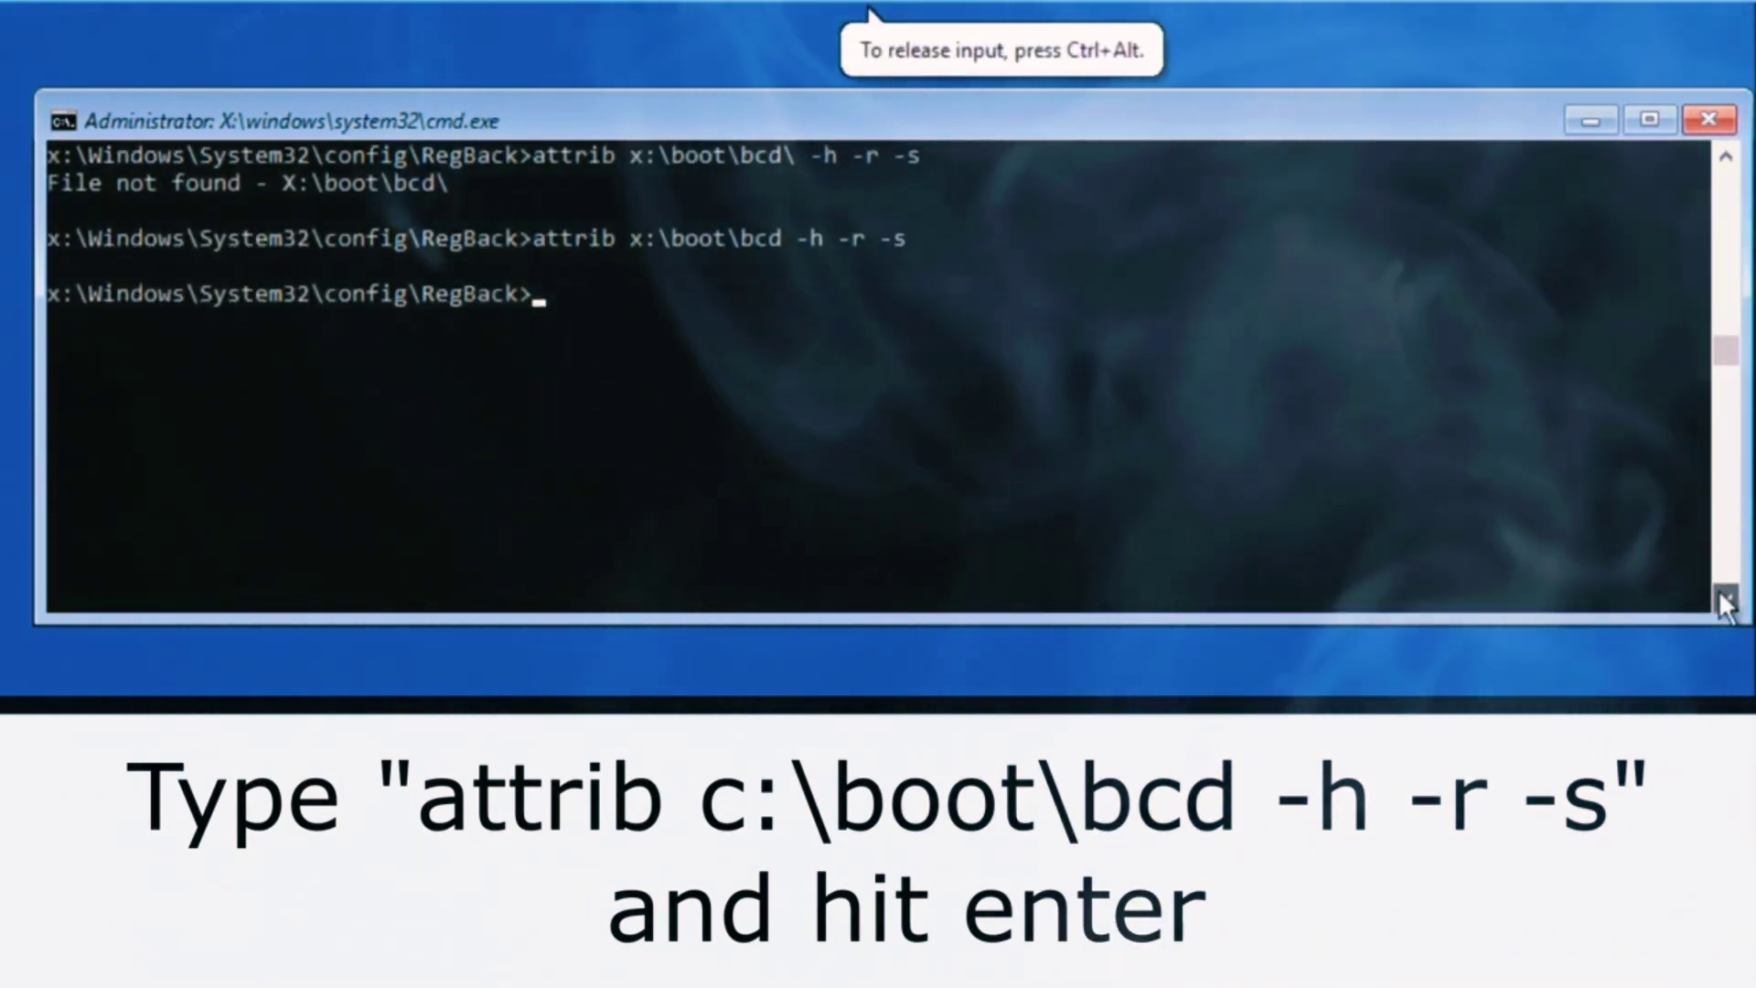
left_click(1727, 600)
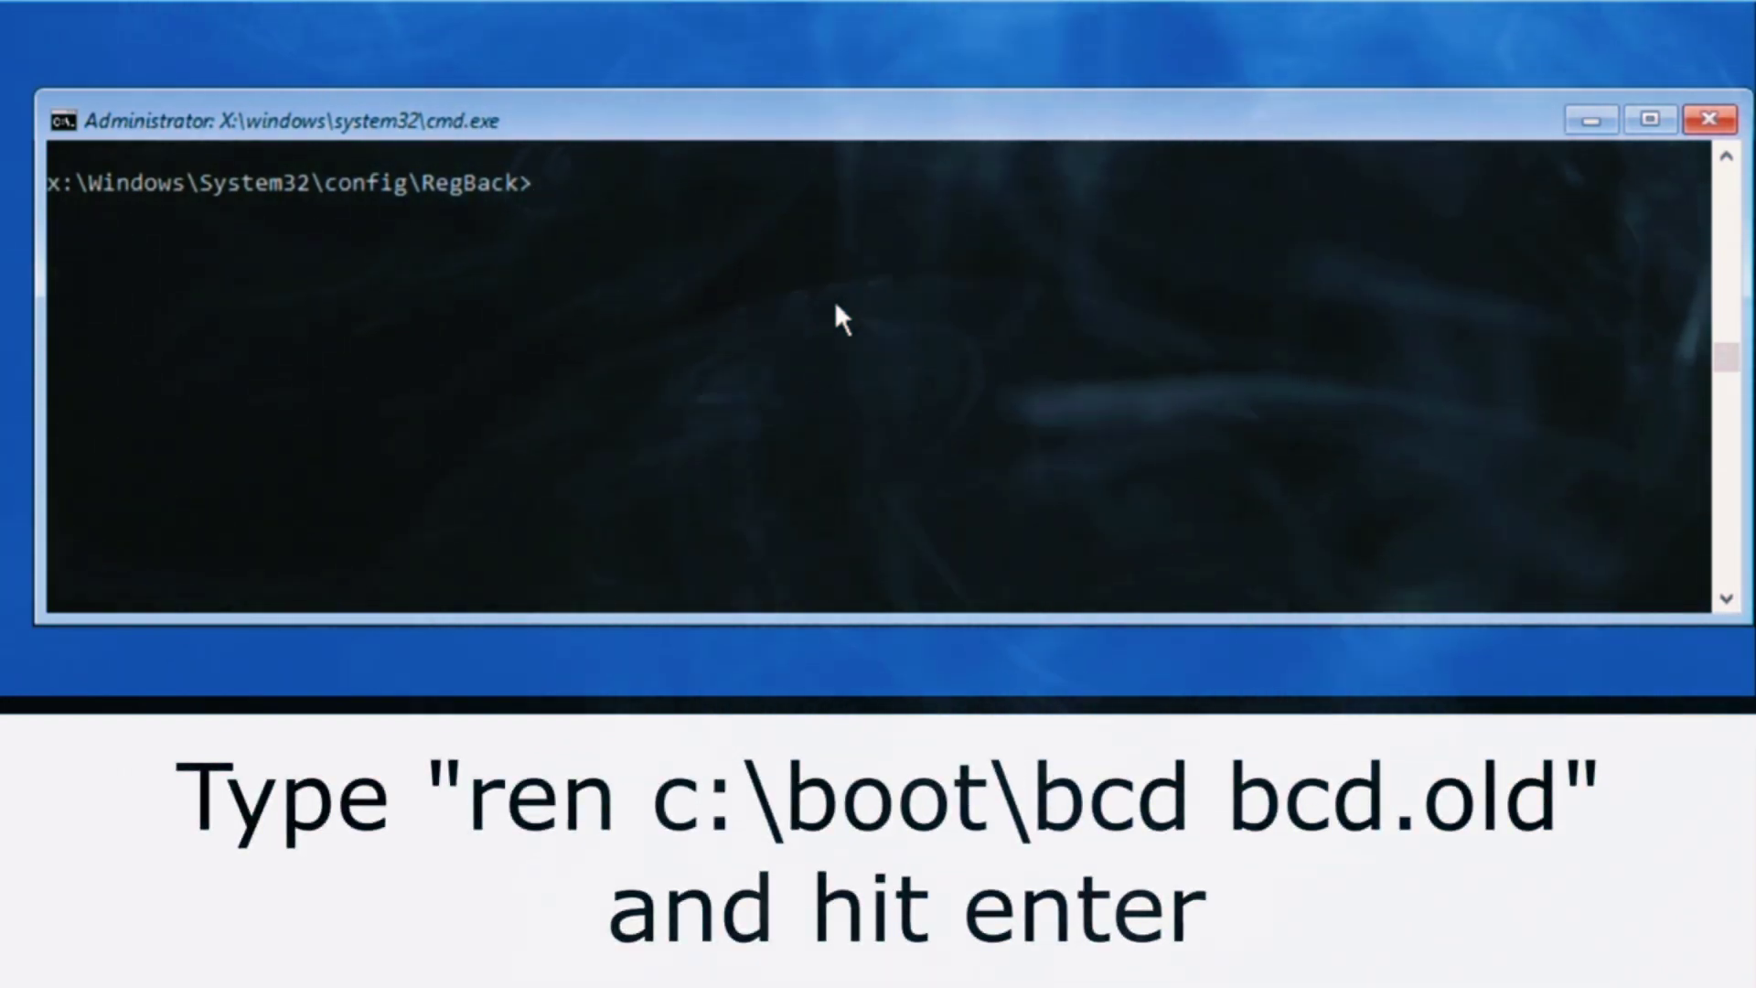
type("r")
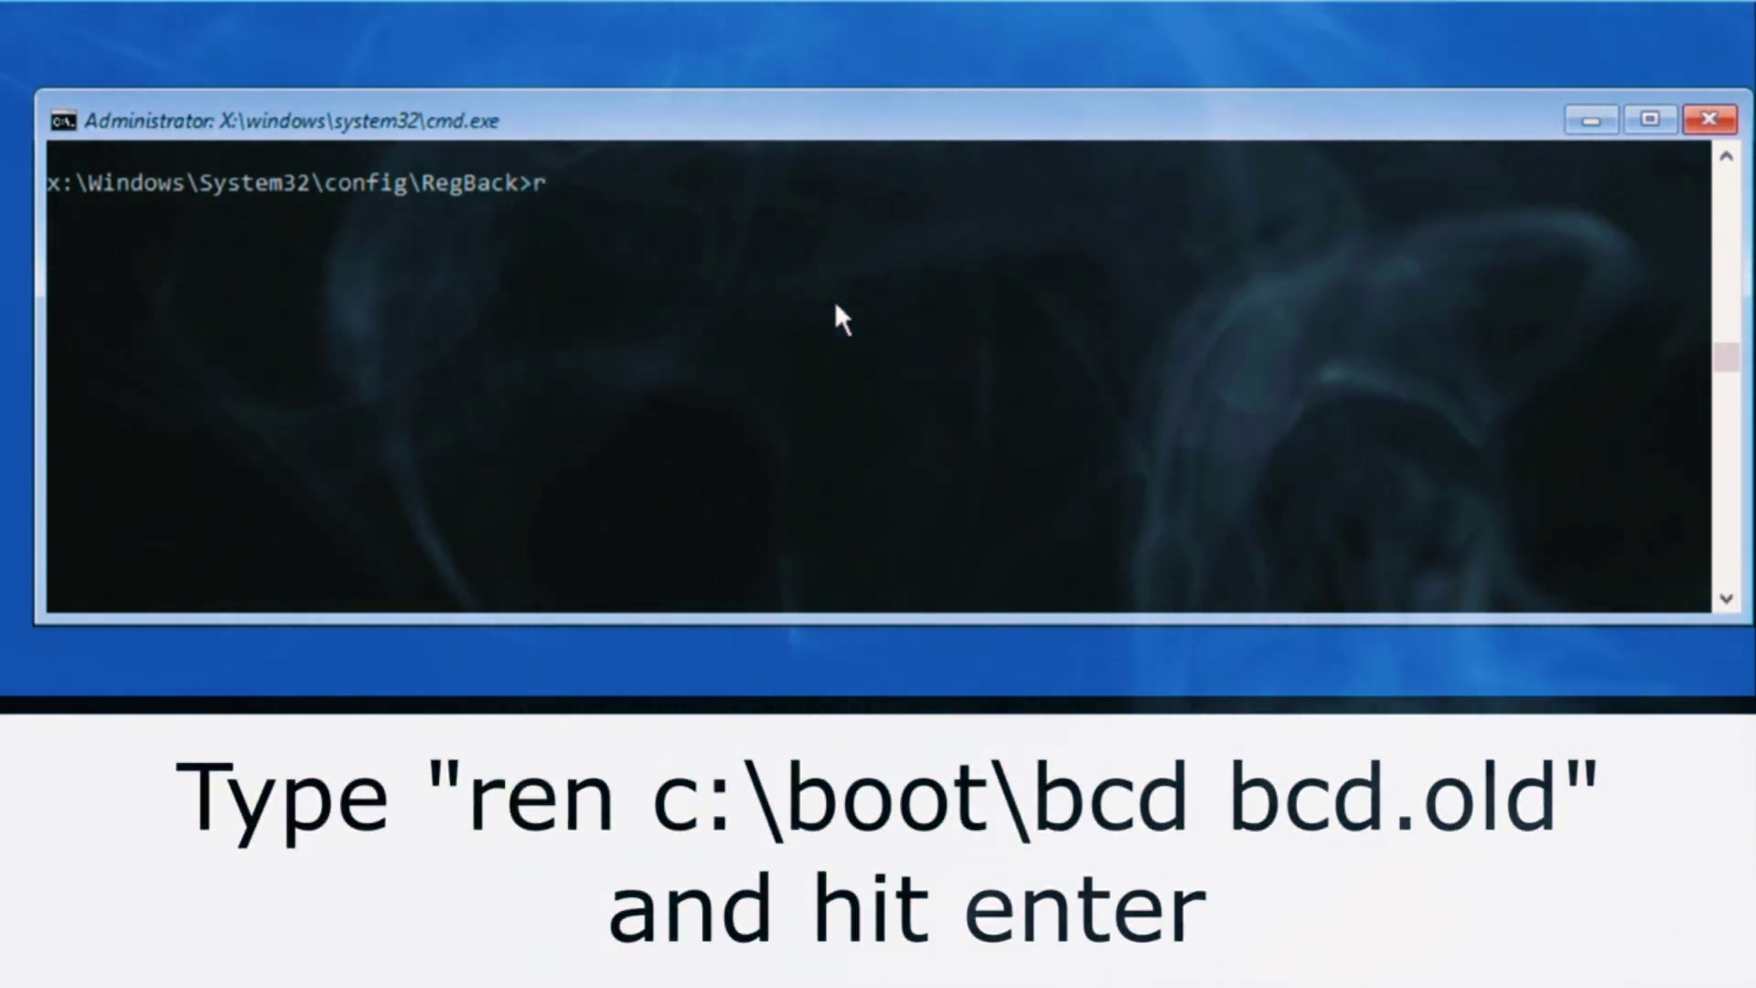
type("en ")
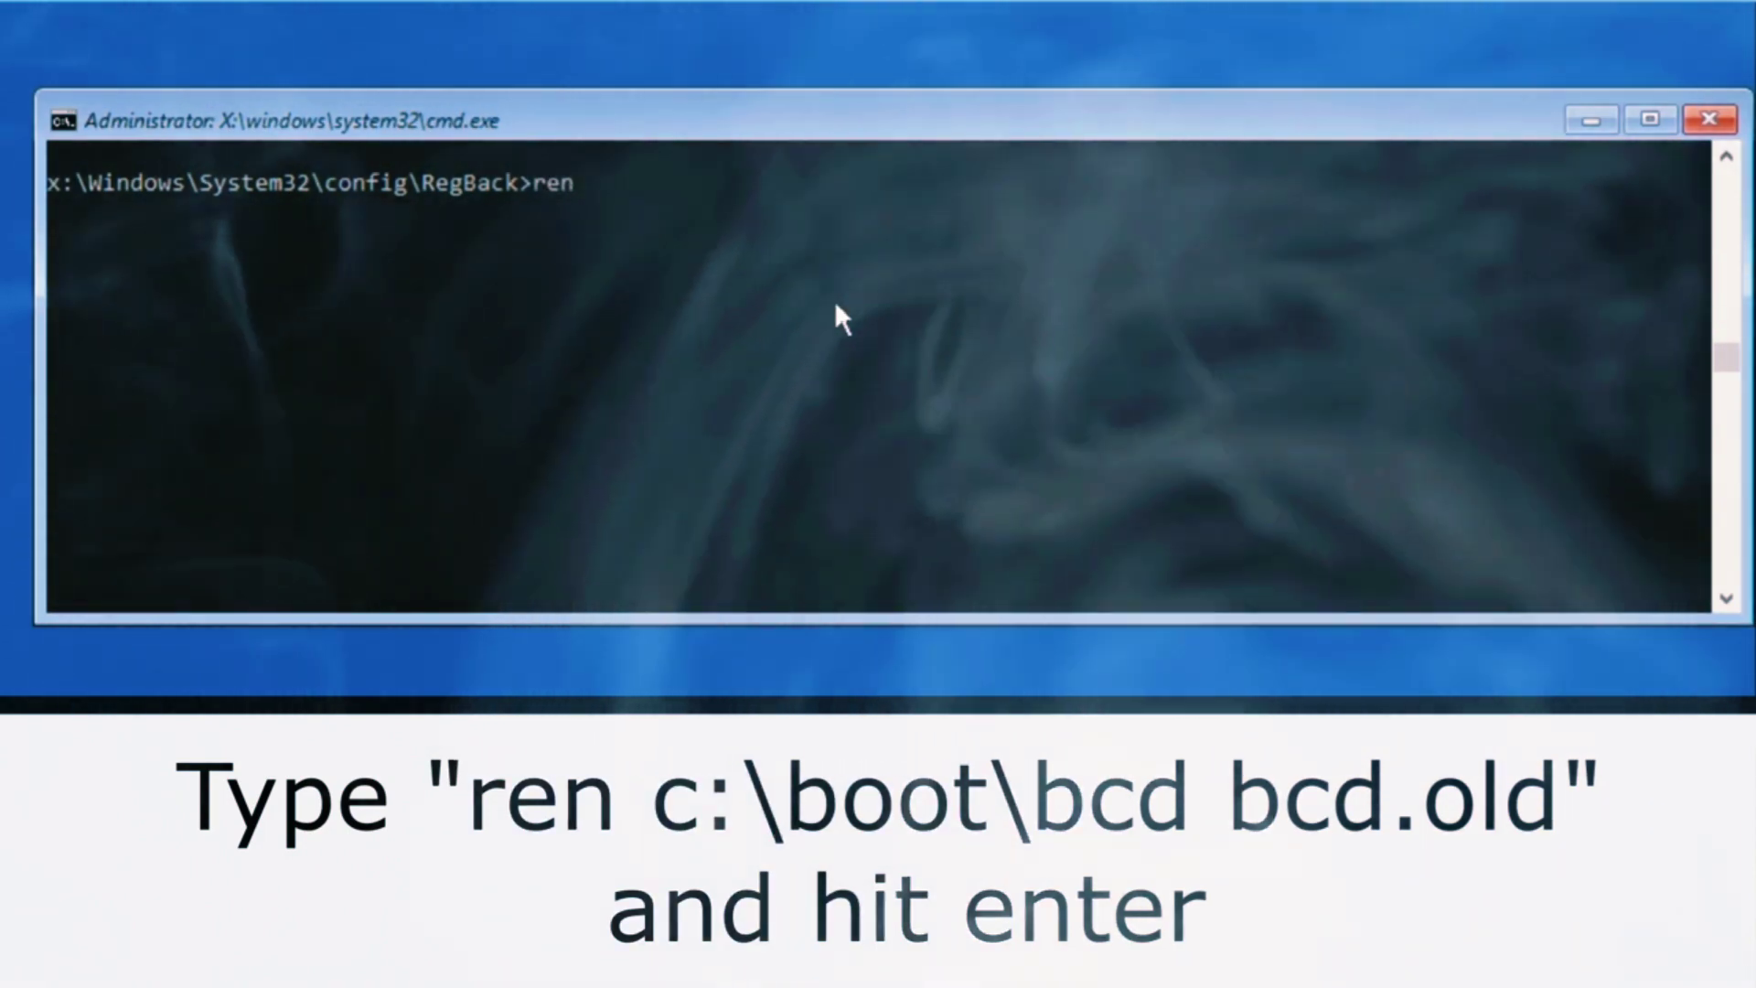
type("x:\\")
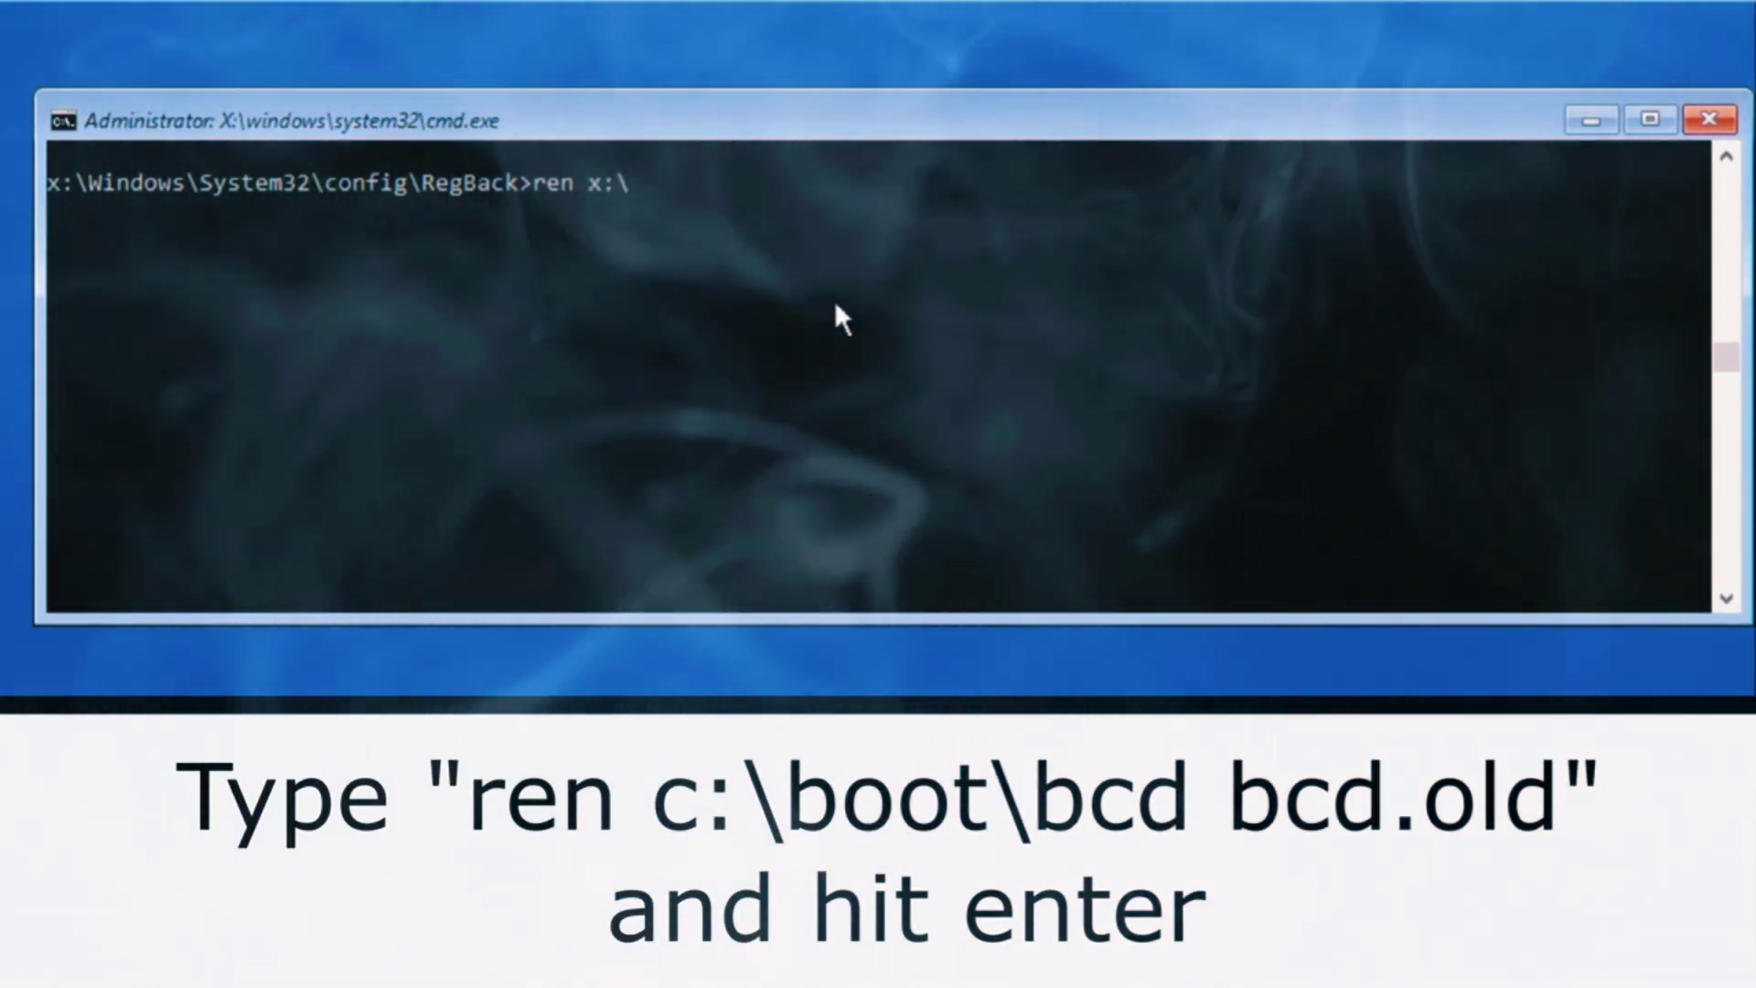
type("bo")
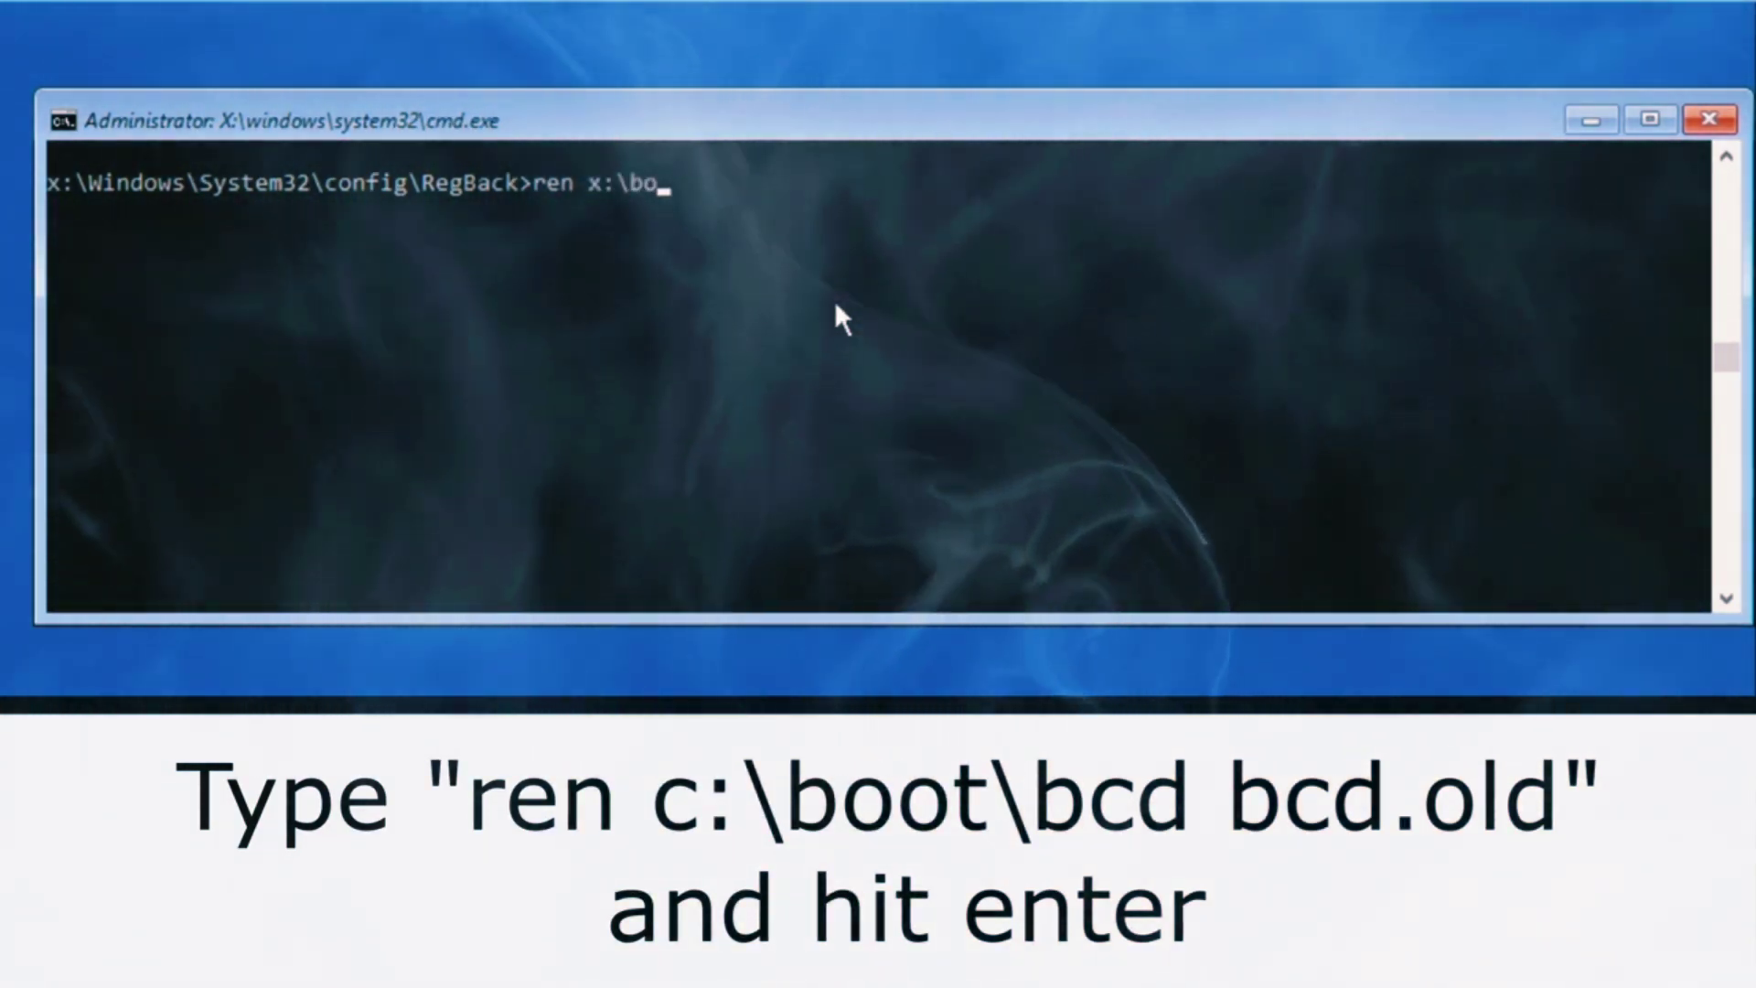
type("ot\\b")
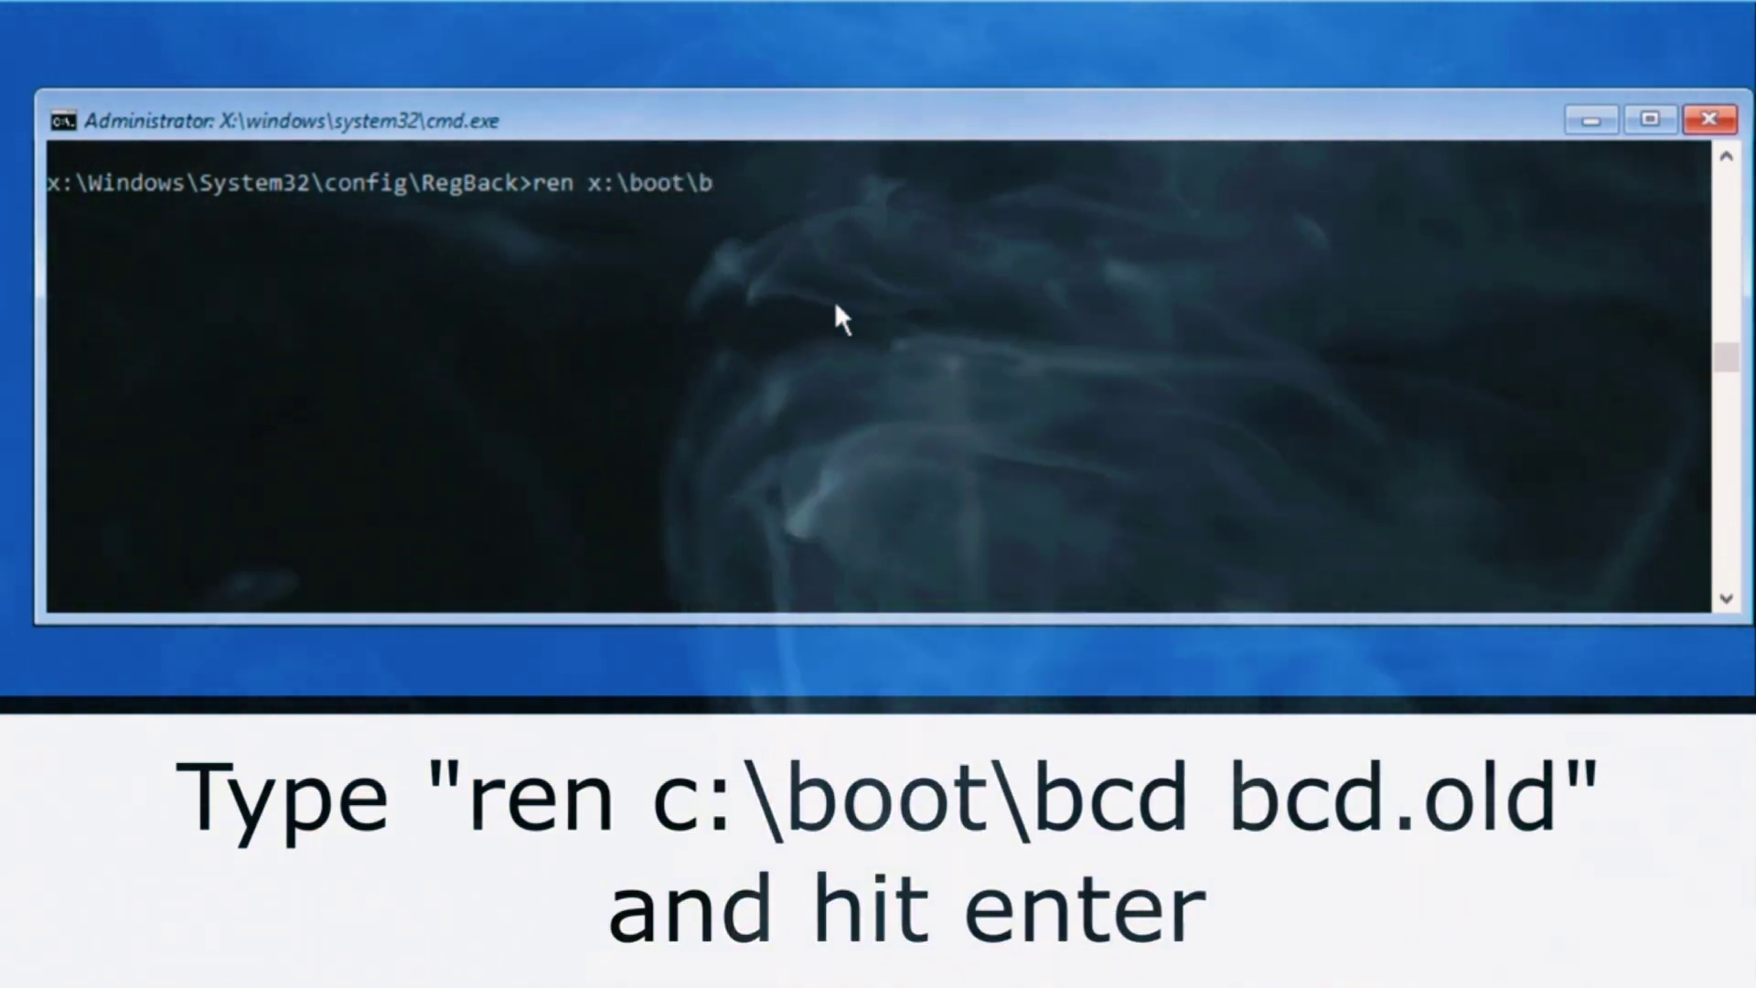
type("cd\\")
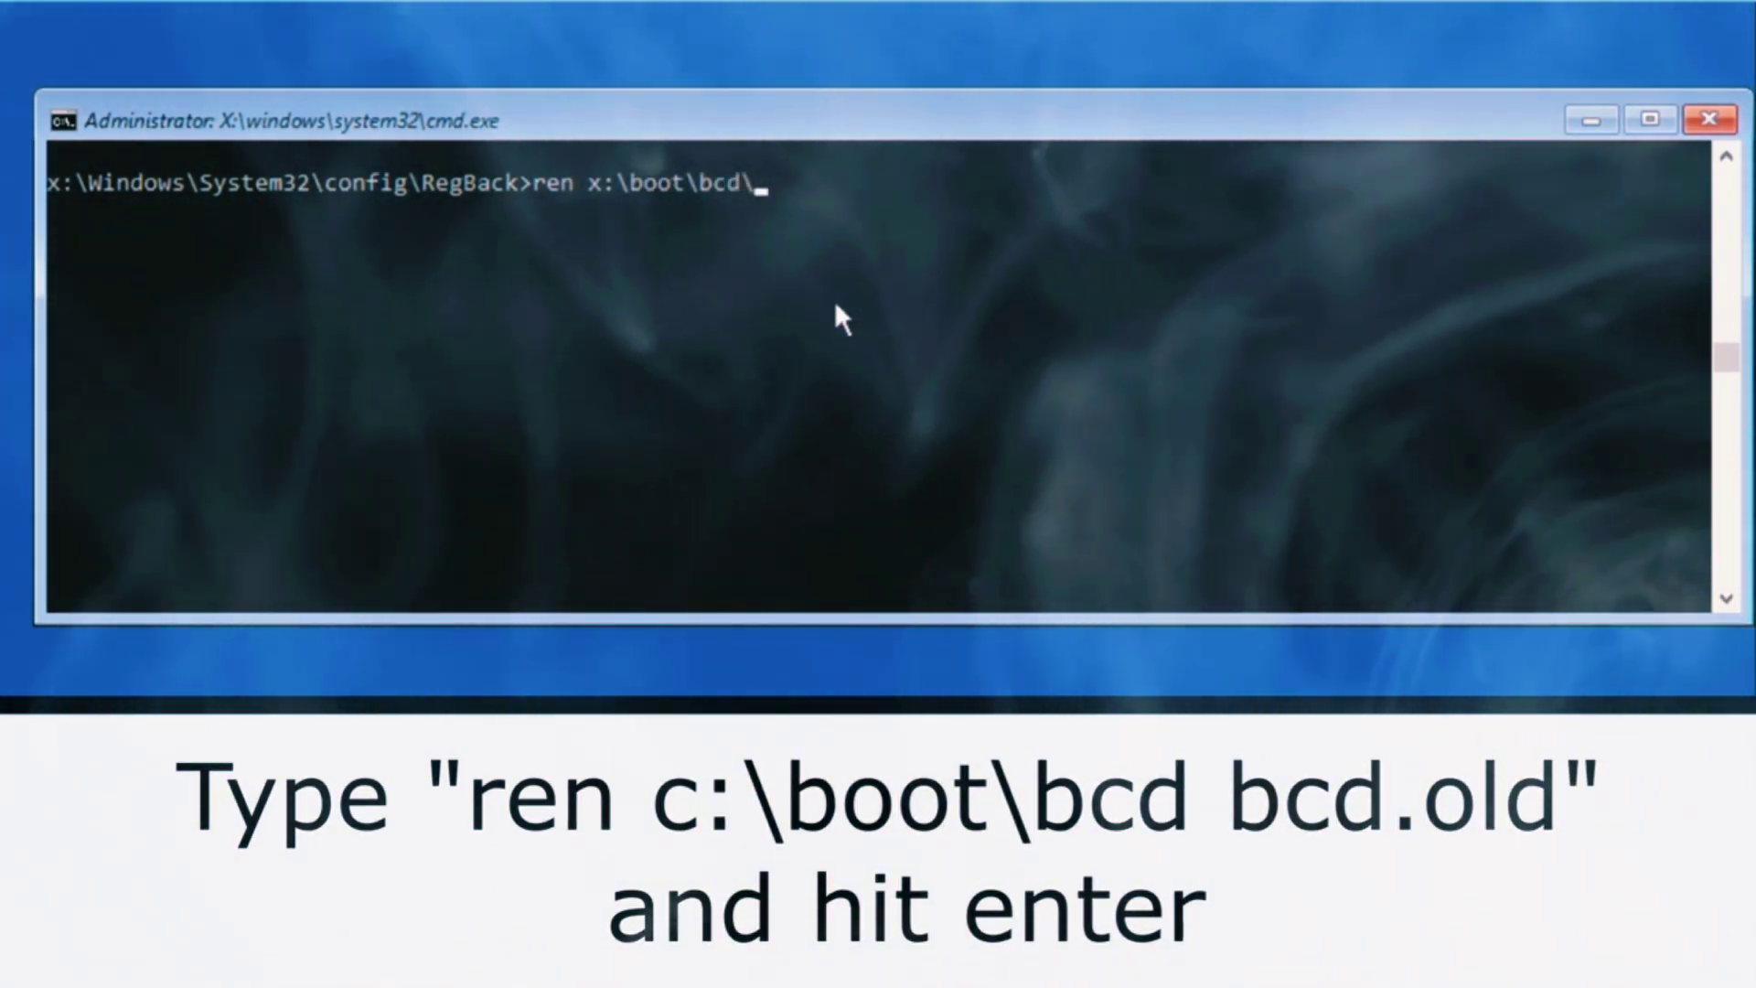
key("BackSpace")
type(" bcd")
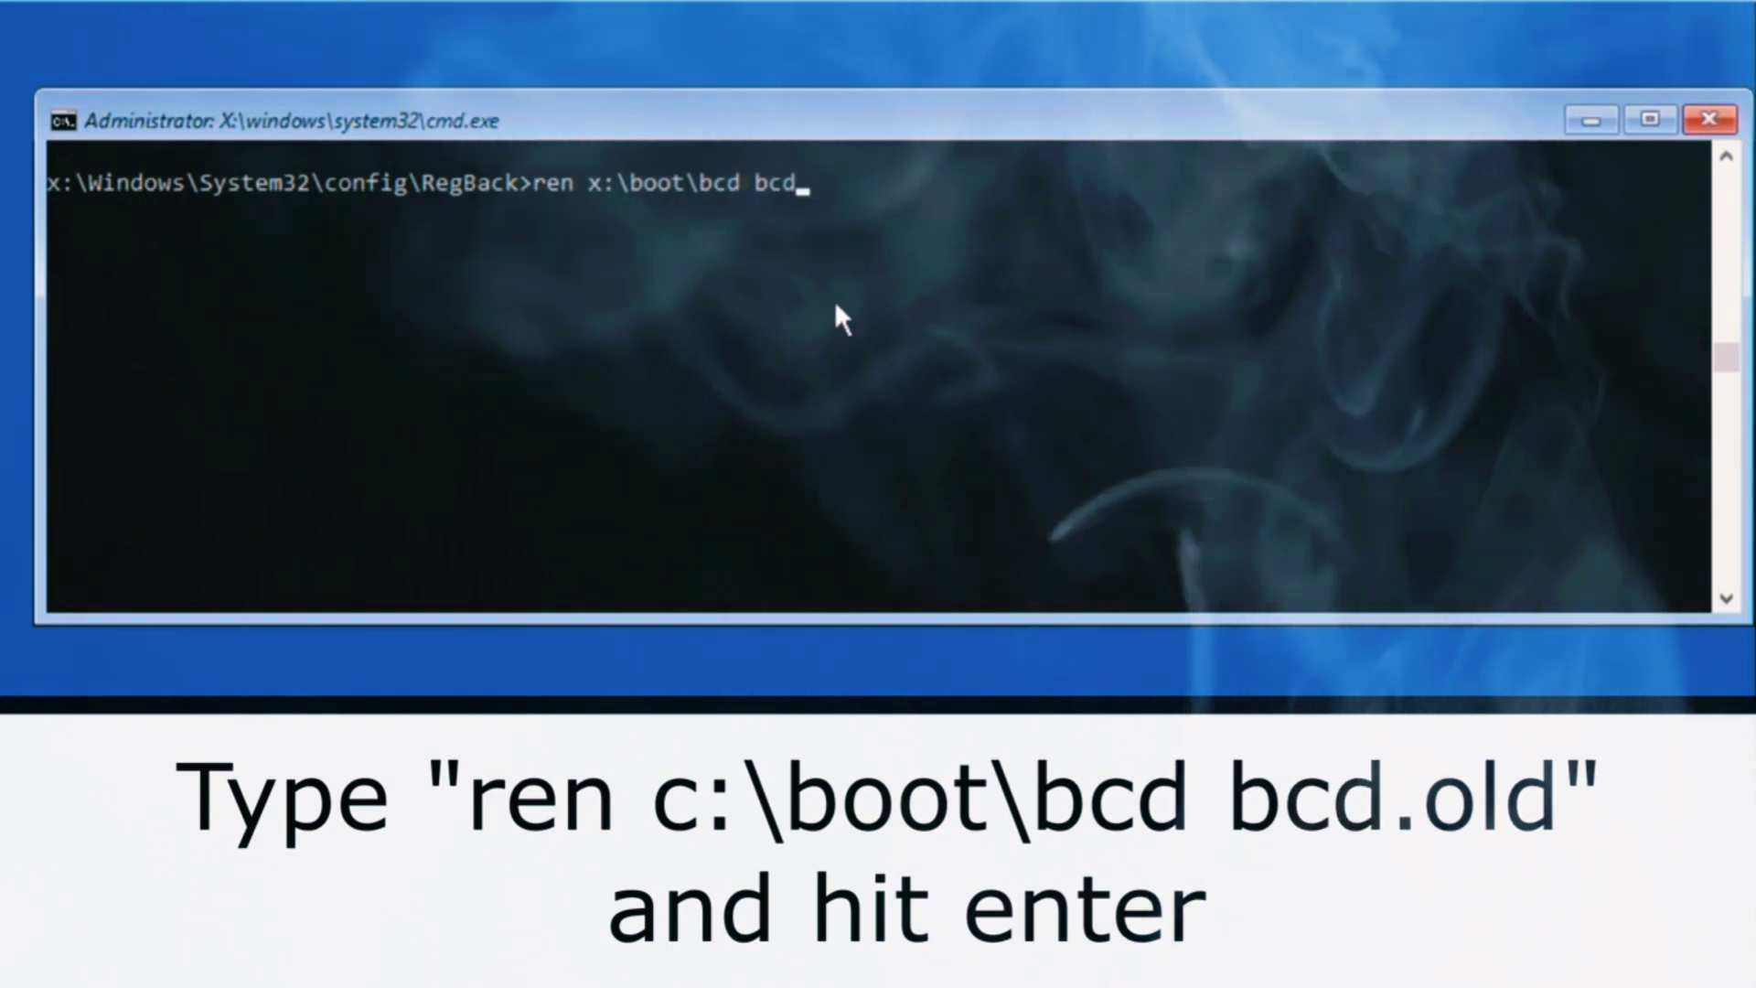
type(".old")
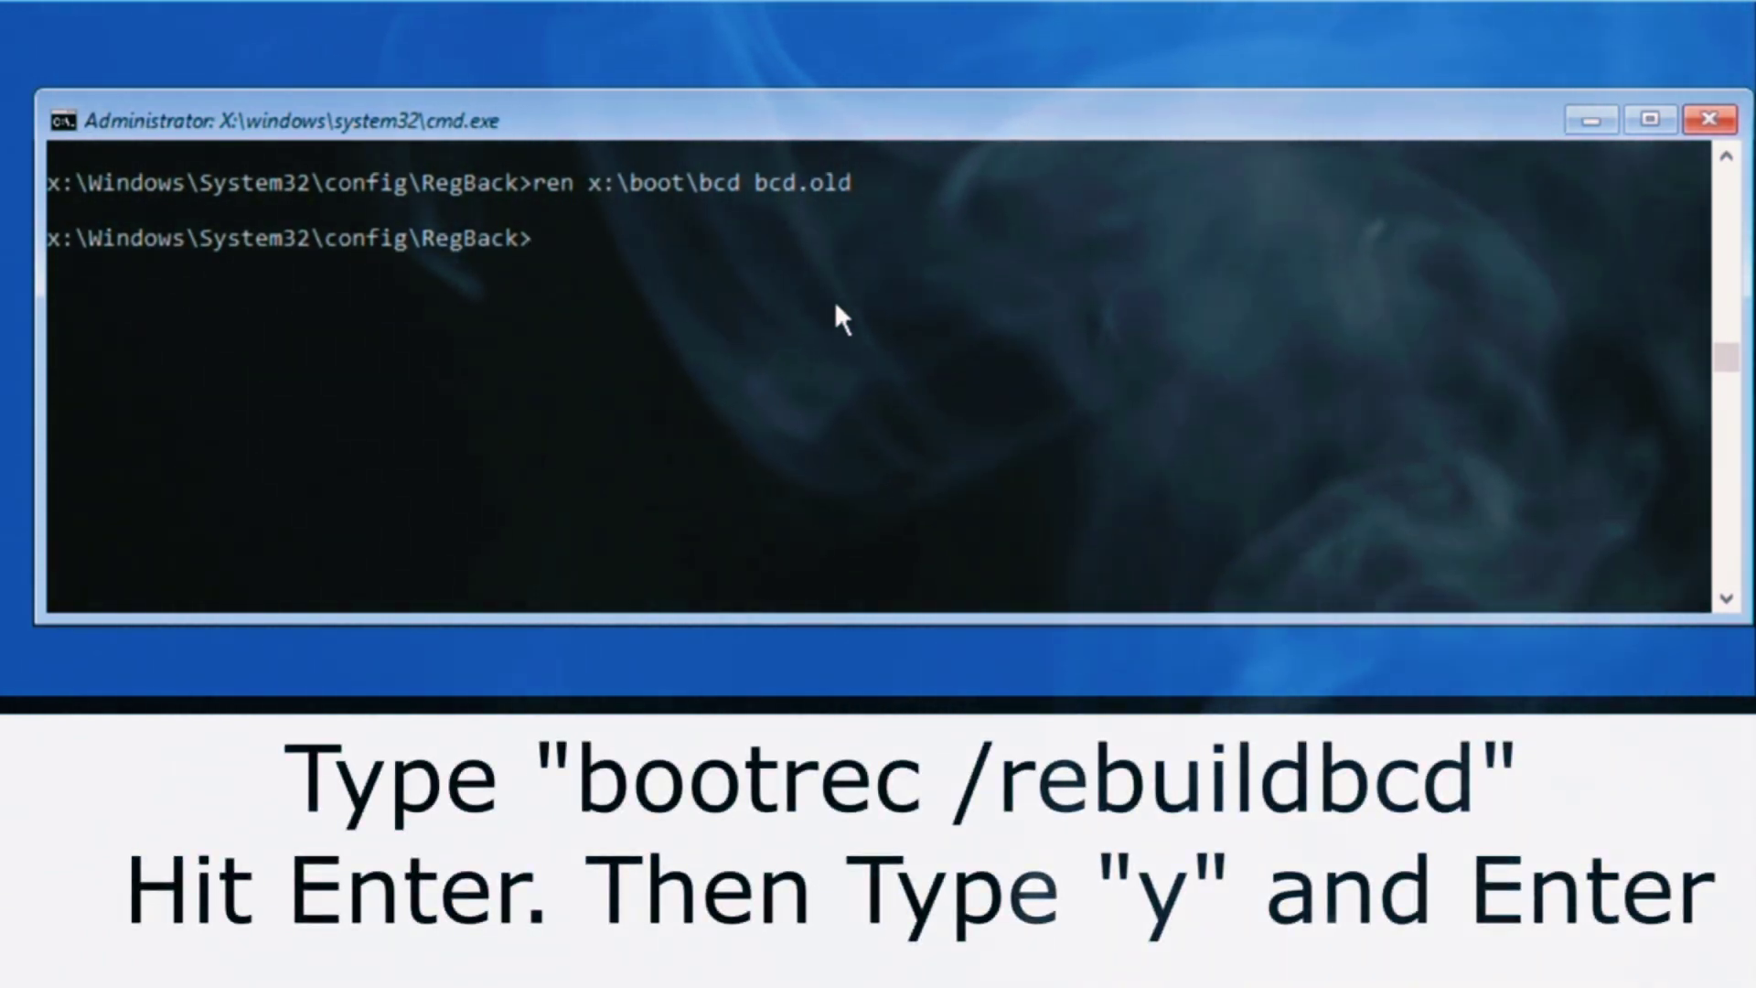
type("boot")
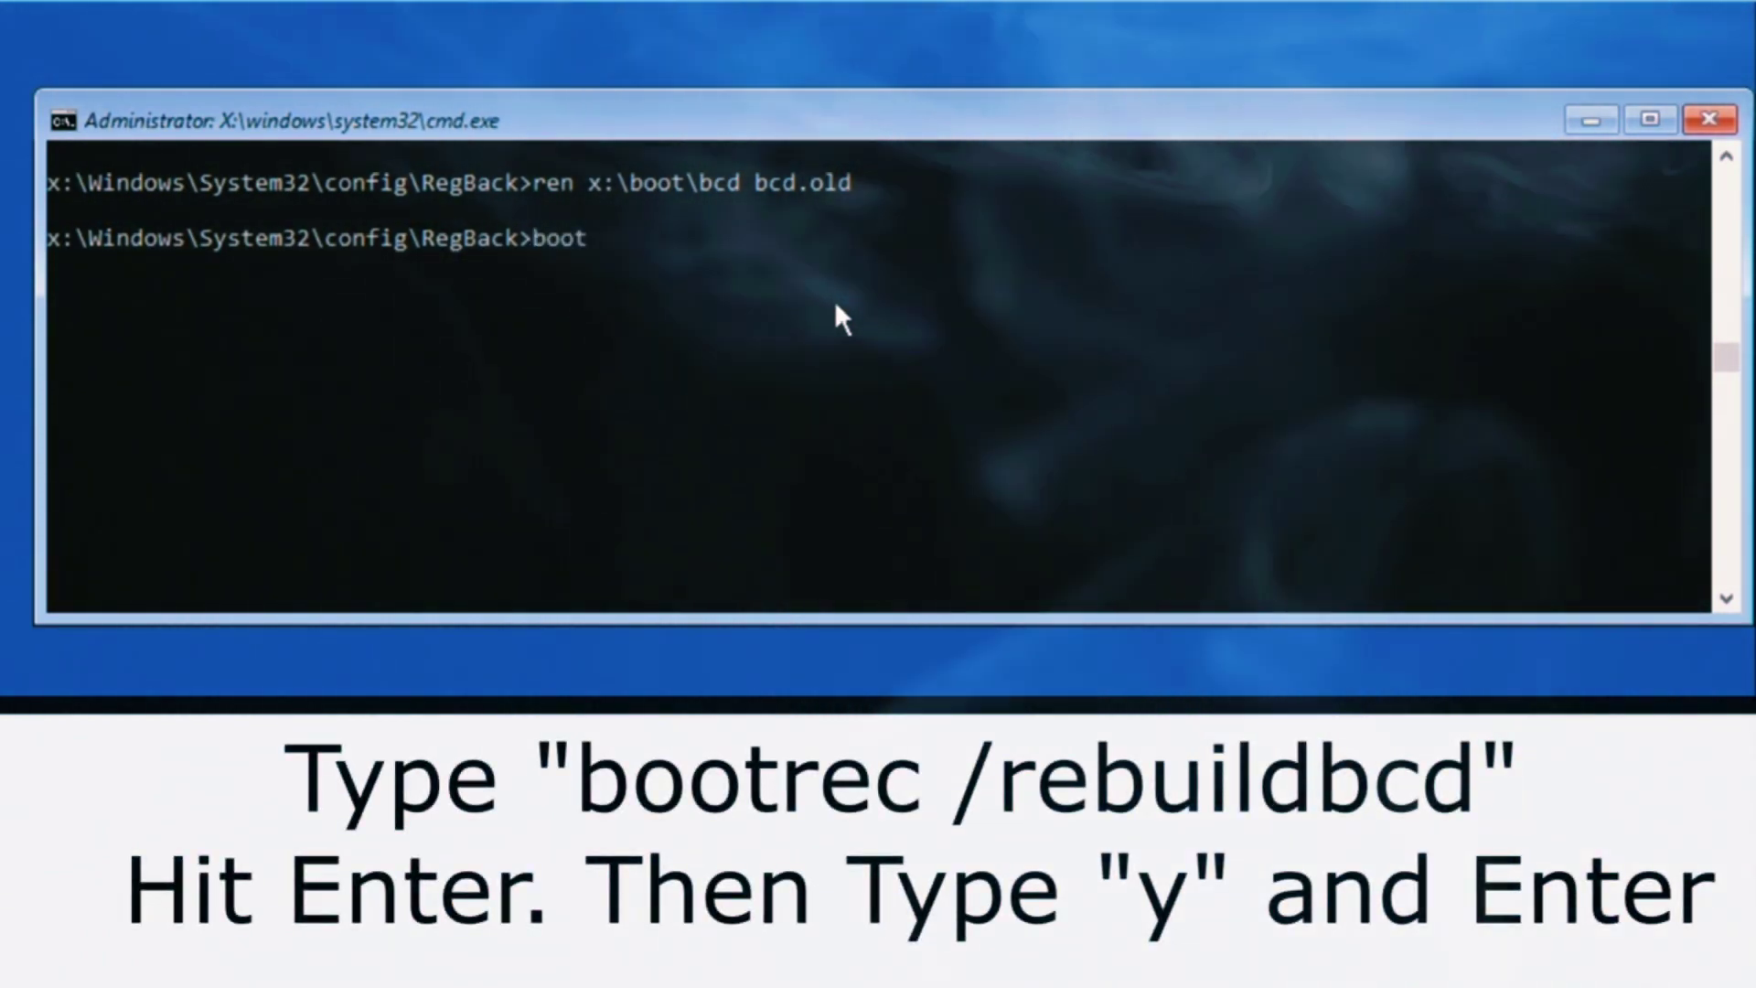
type("rec")
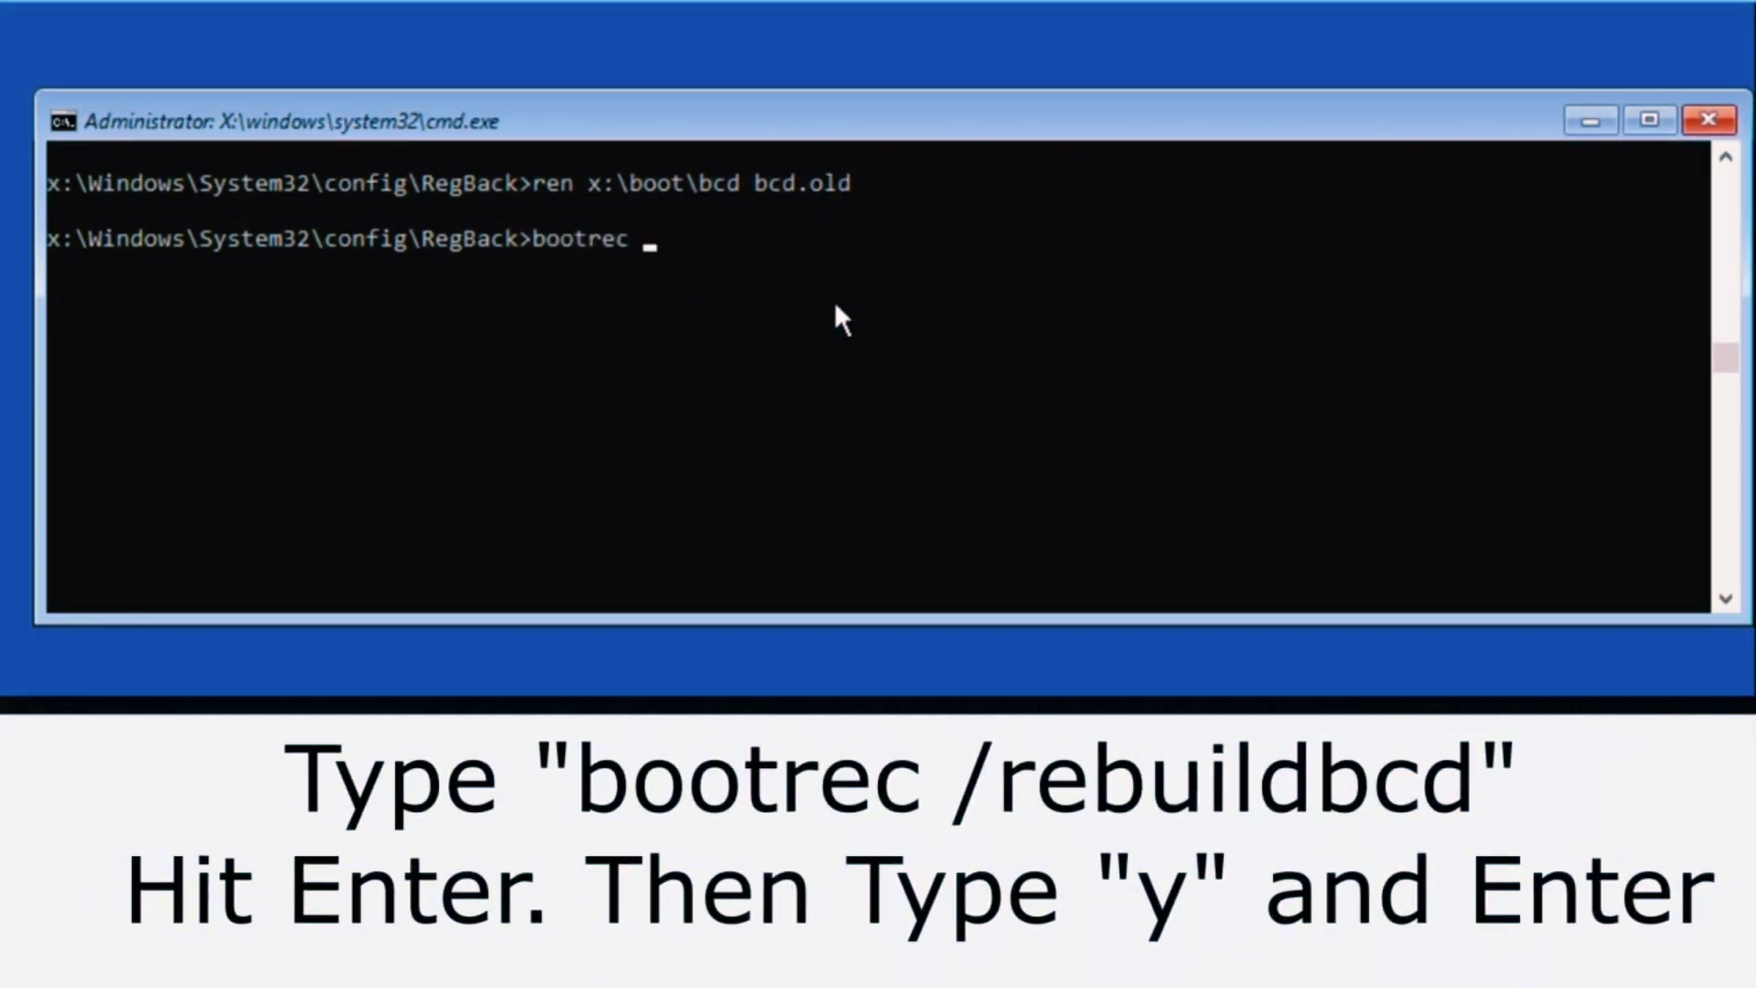
type(" /")
type("re")
type("buil")
type("d")
type("b")
type("cd")
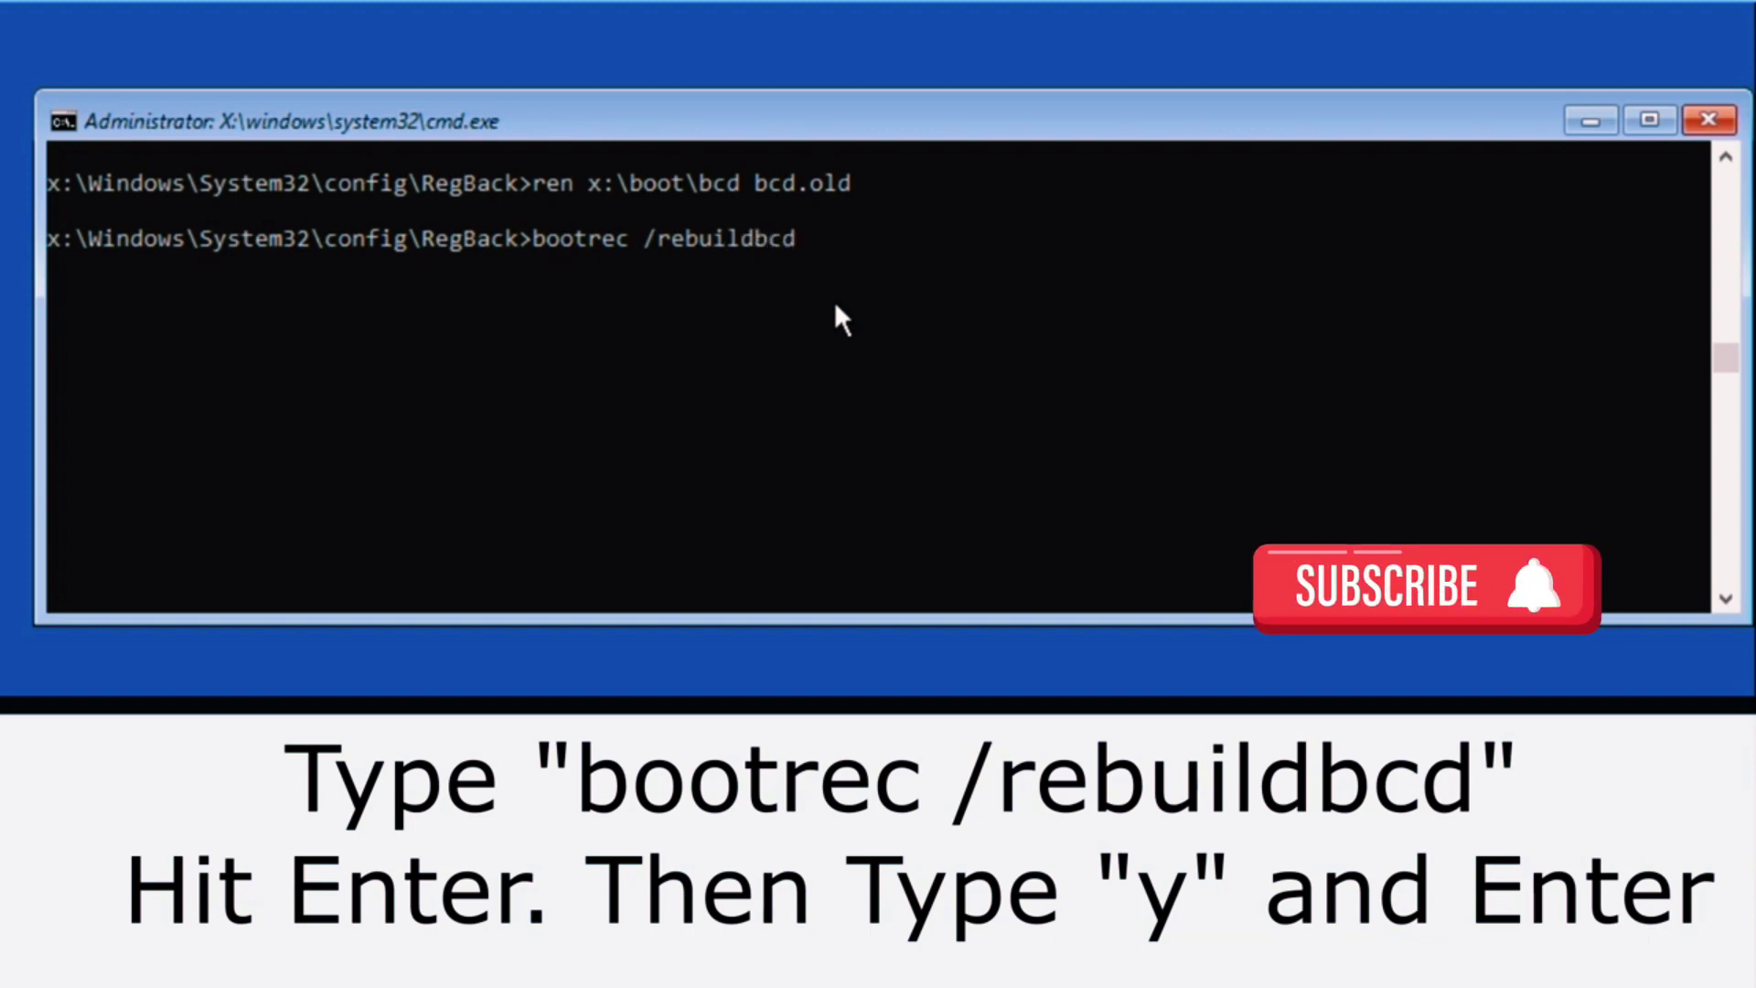
- Run bootrec /rebuildbcd, then exit the console back to Choose an option
key("Return")
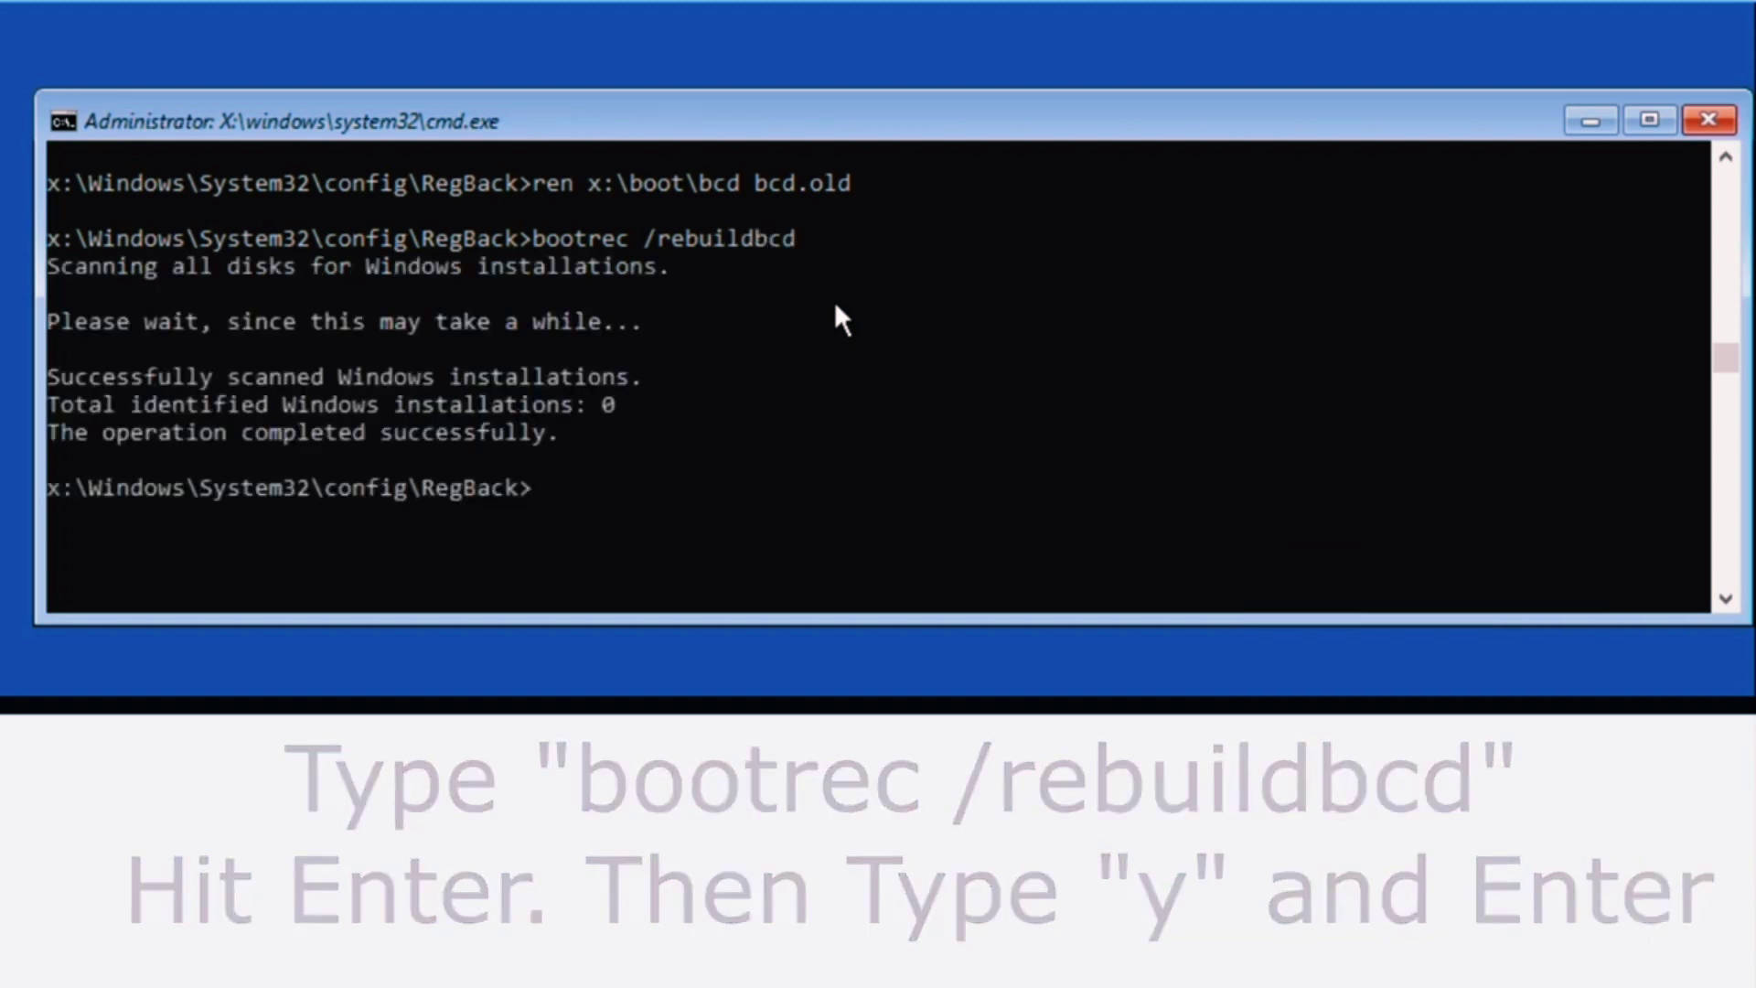
left_click(830, 435)
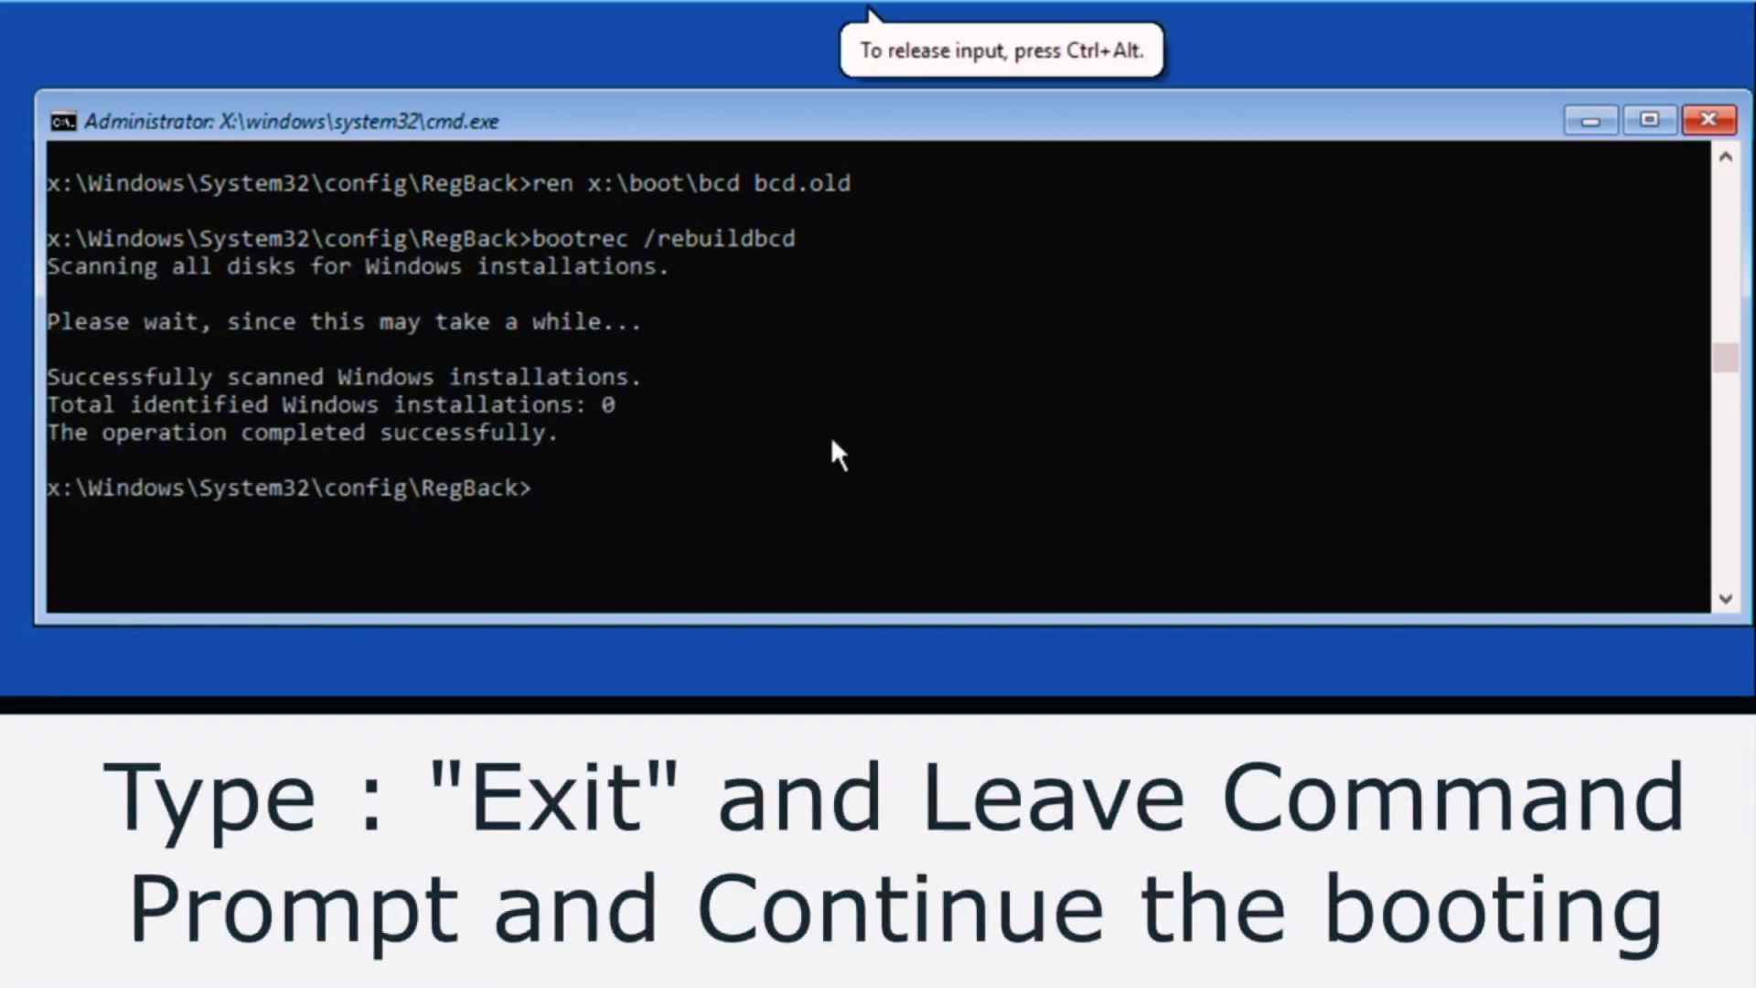
type("exi")
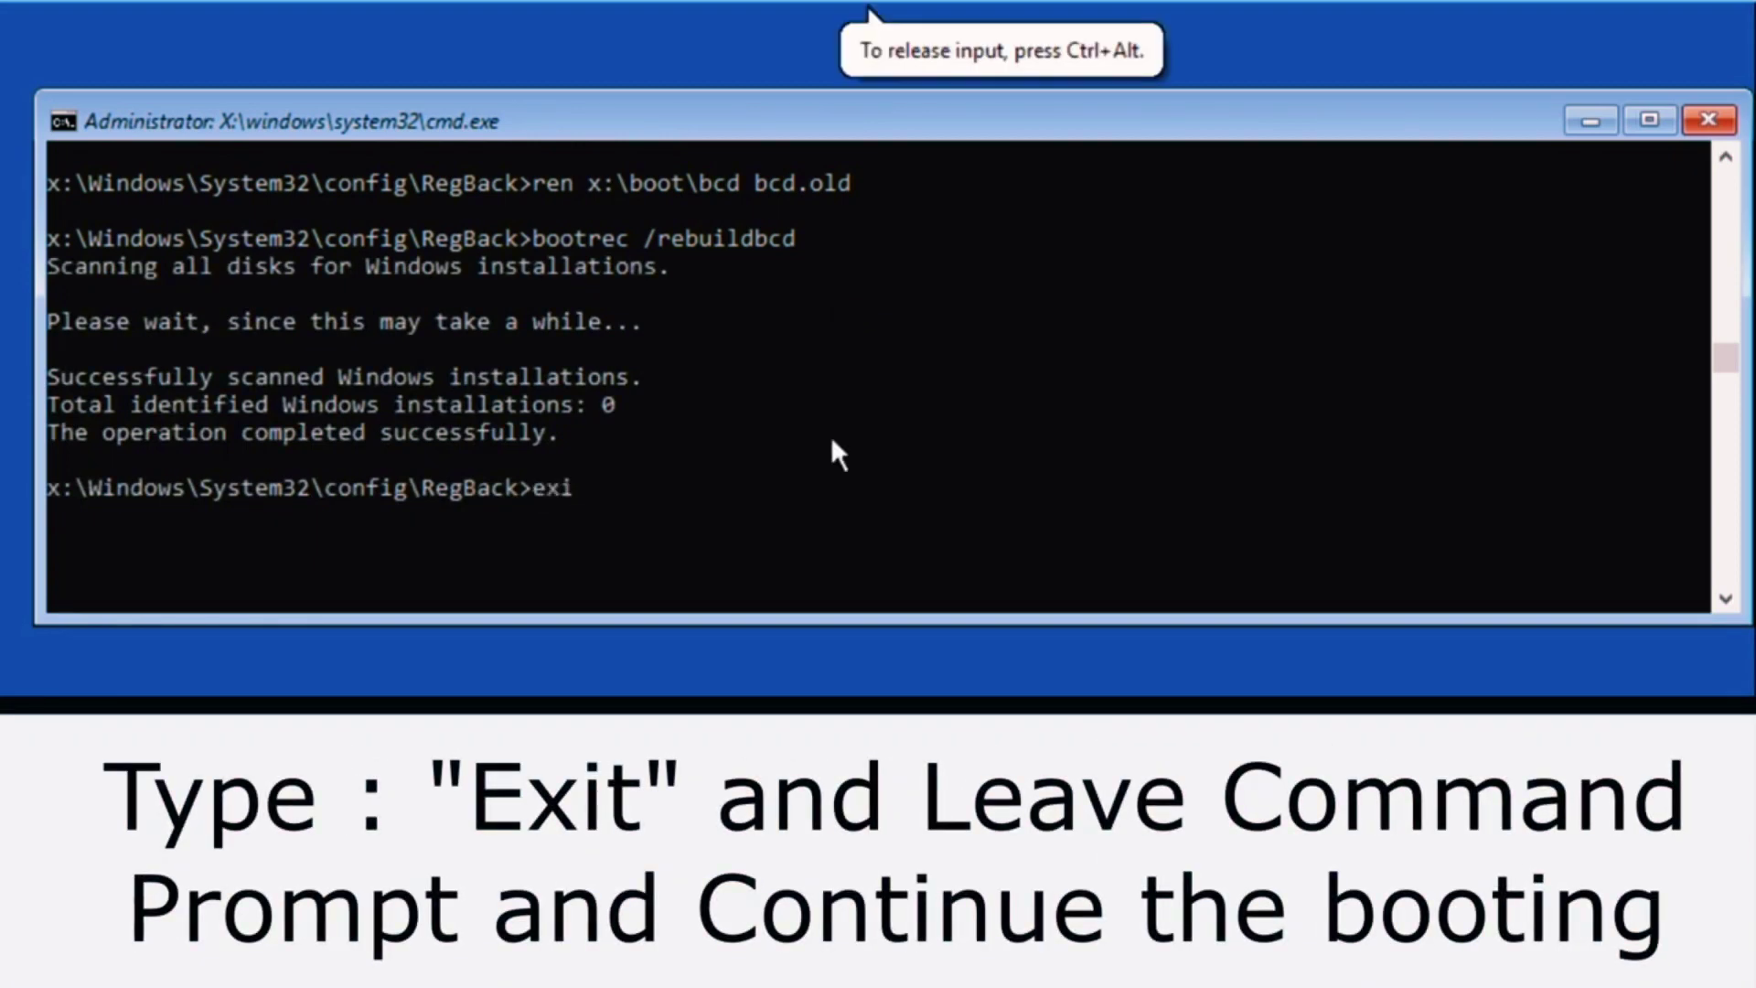
type("t")
key("Return")
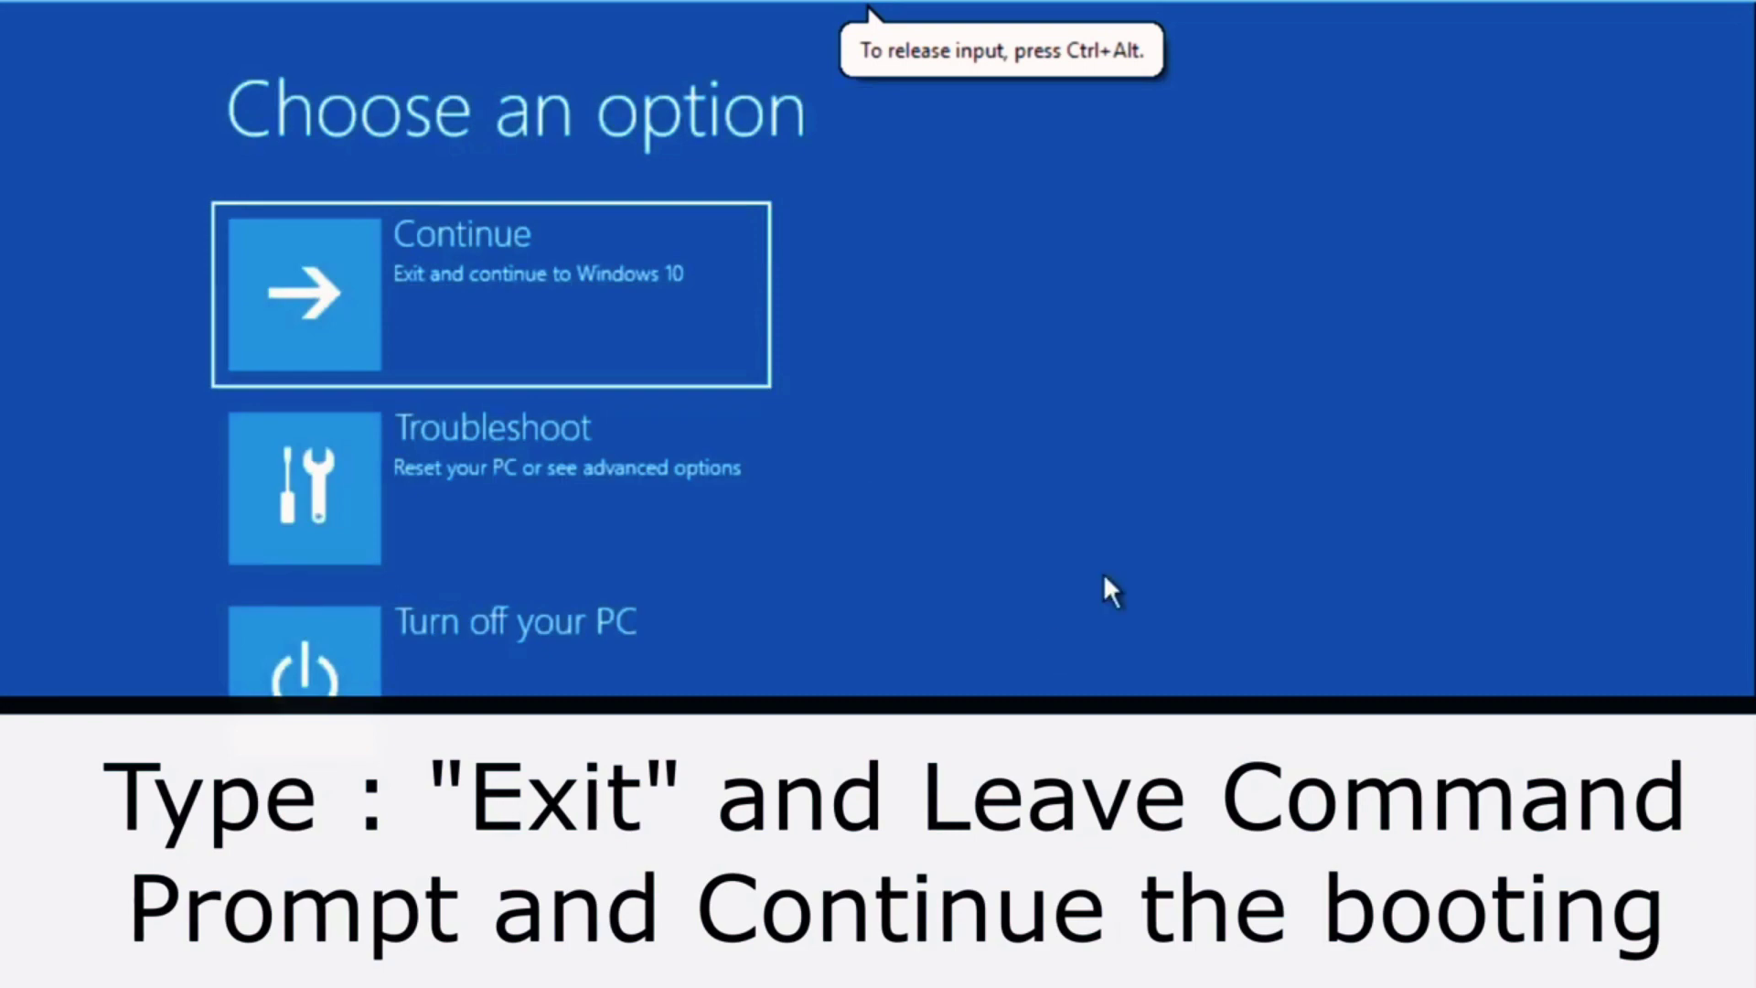